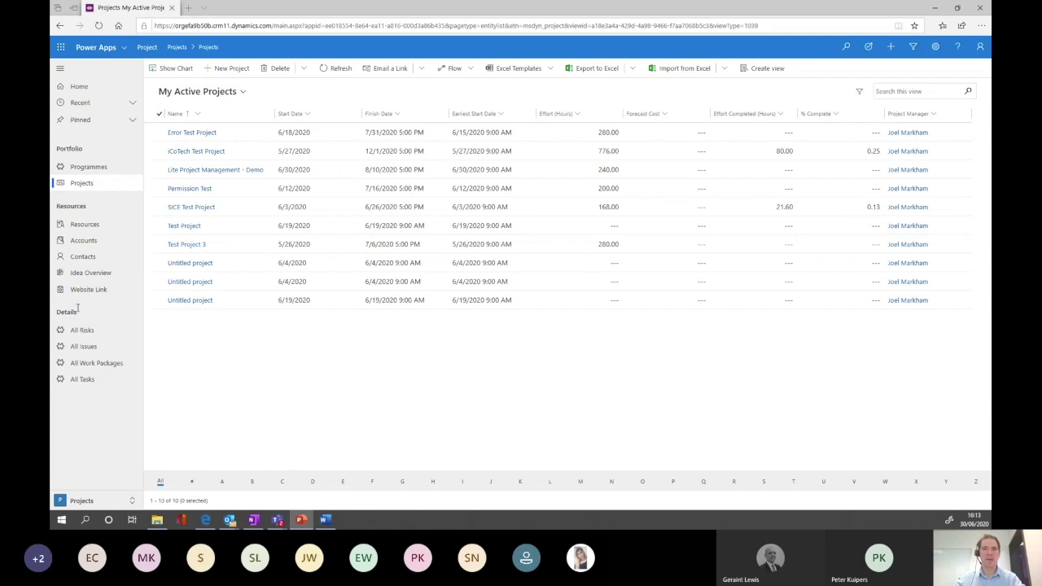
Open the Dalek invasion test record from the list of active programmes.
left_click(84, 167)
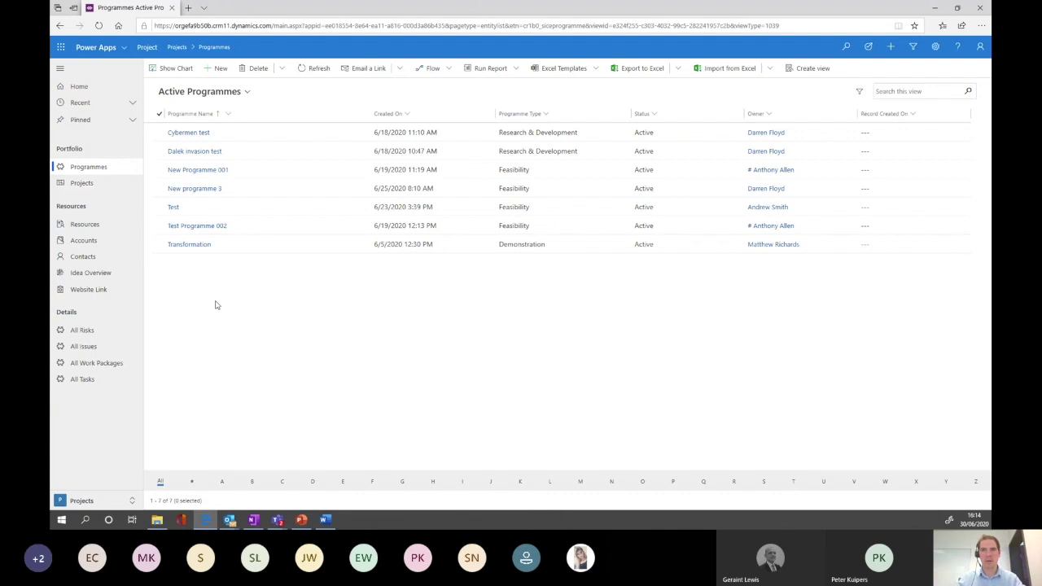
left_click(205, 152)
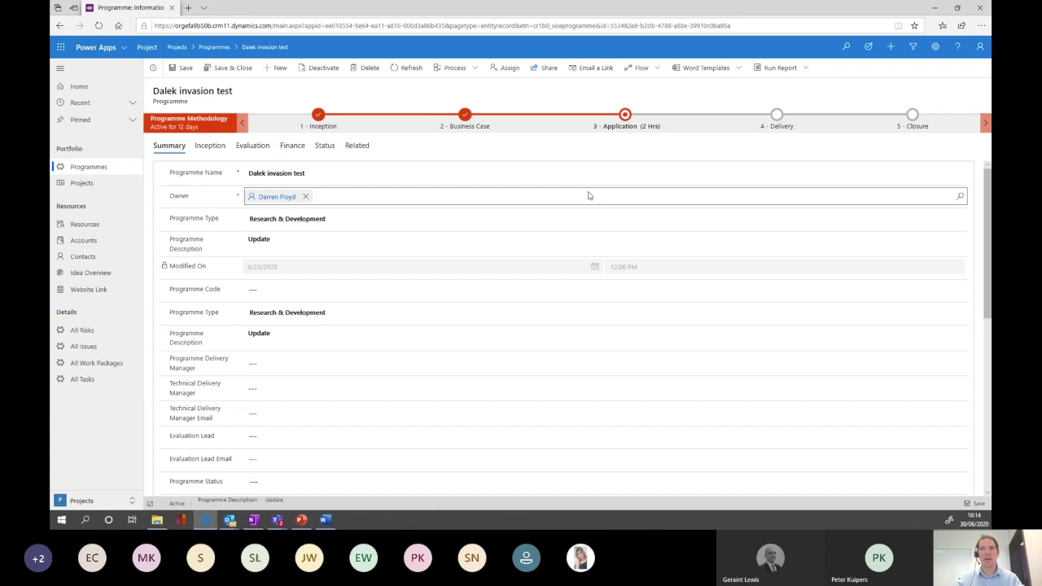
left_click(296, 289)
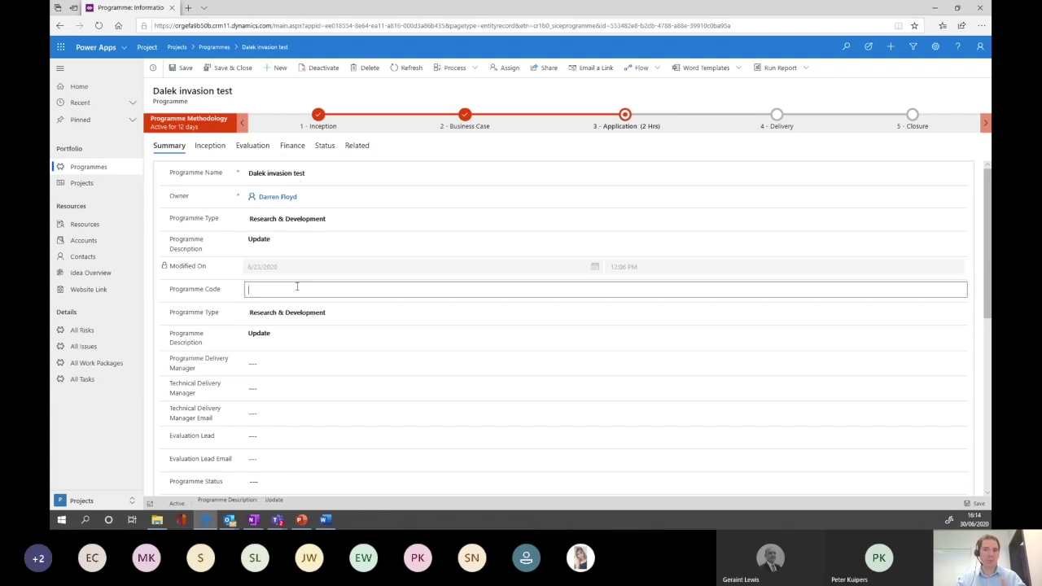
Set the programme's RAG to Red/Amber and its Programme Status to Active in the summary.
scroll(296, 286, "down", 2)
scroll(296, 287, "down", 1)
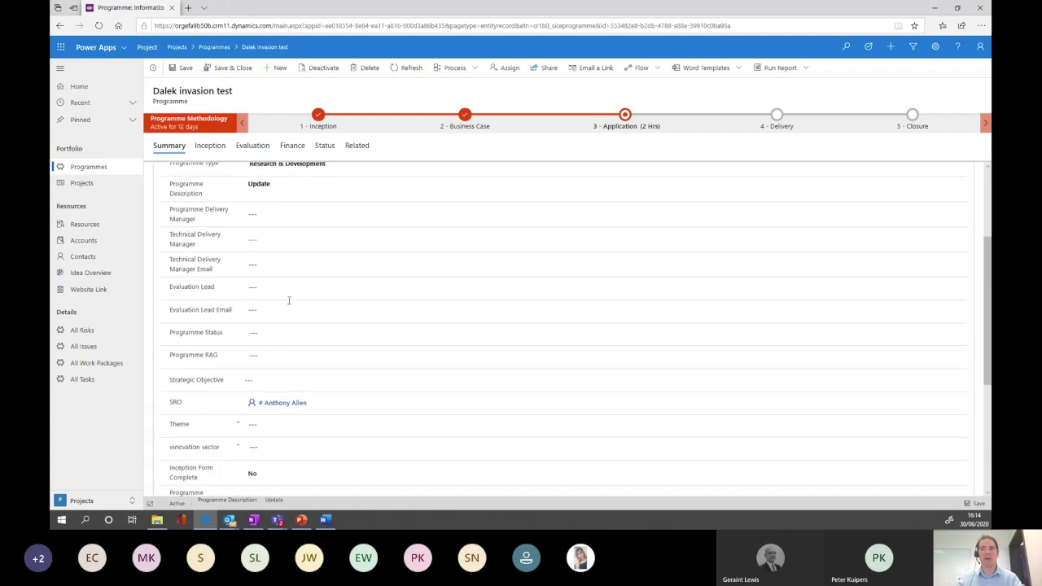
left_click(277, 355)
left_click(281, 375)
left_click(286, 340)
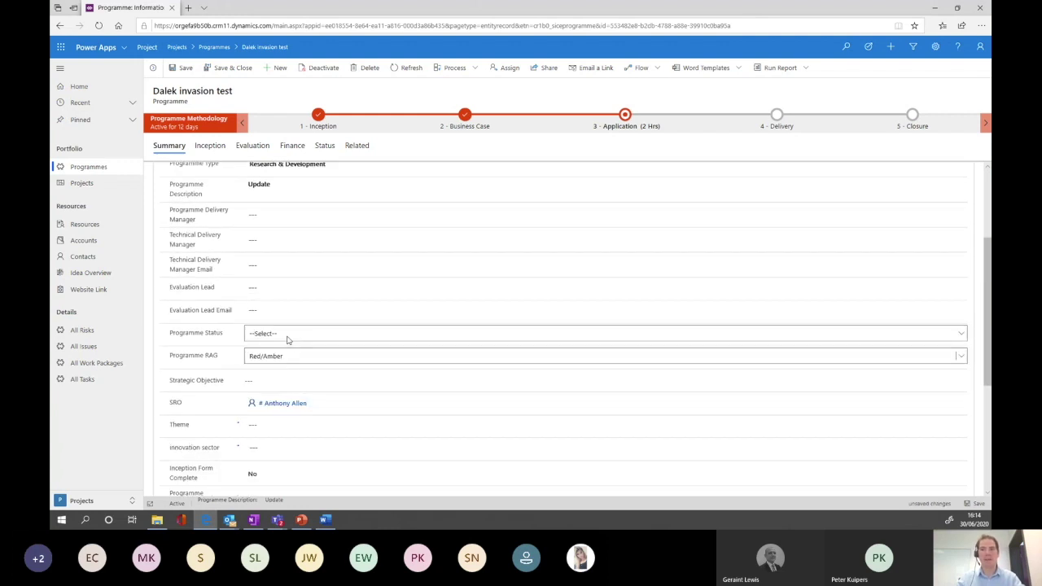
left_click(286, 345)
left_click(298, 312)
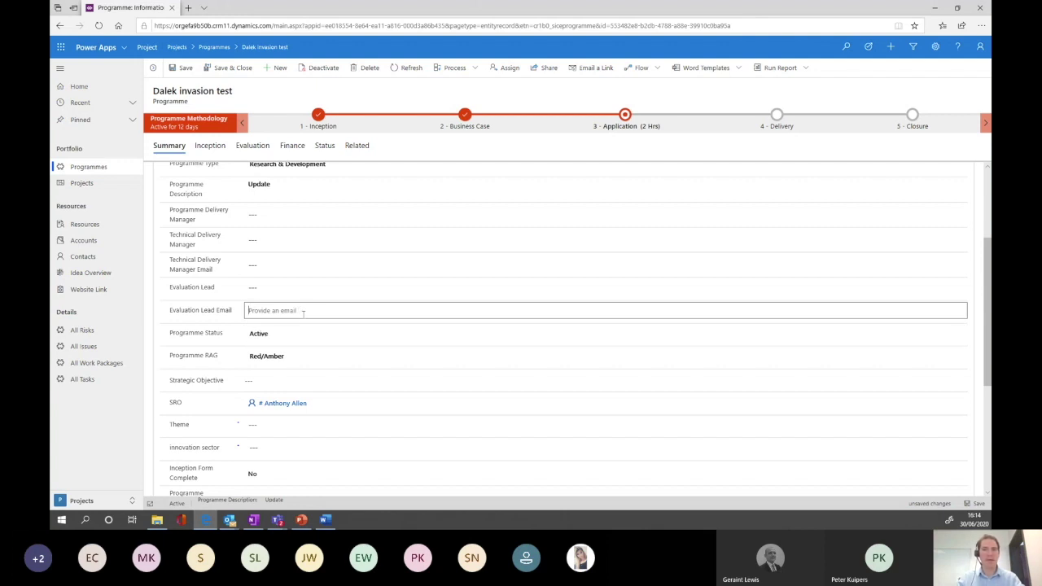
Open the Programme Delivery Manager lookup and review the surrounding summary fields of the programme.
scroll(303, 313, "up", 2)
left_click(290, 314)
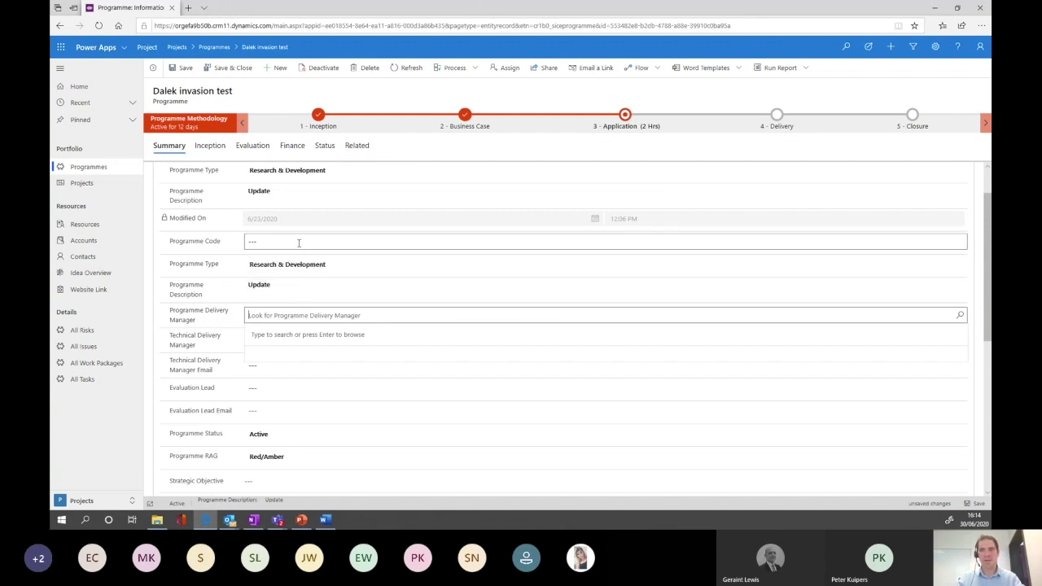
scroll(299, 242, "up", 1)
scroll(322, 281, "down", 2)
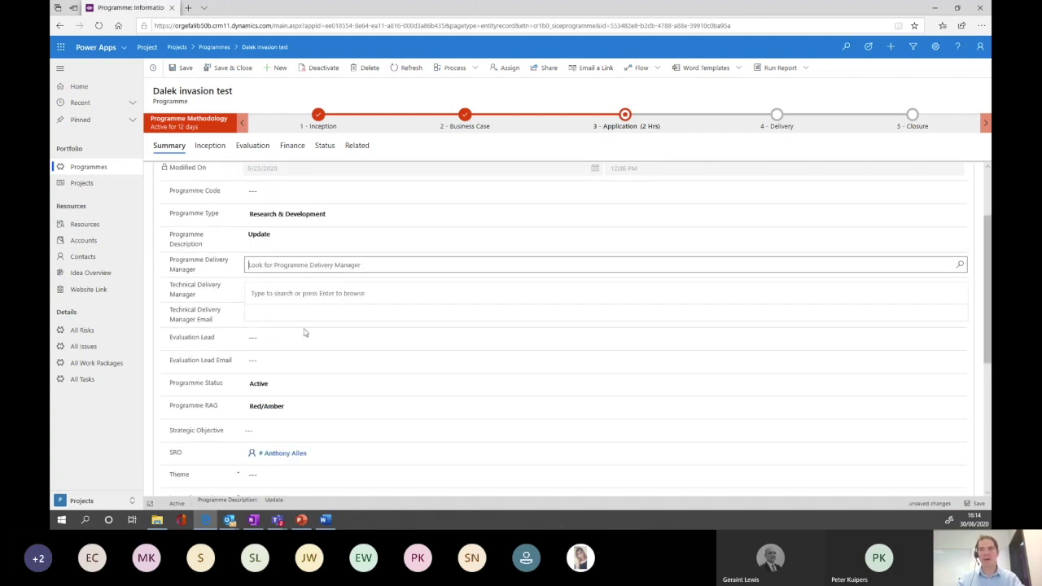
scroll(304, 332, "down", 1)
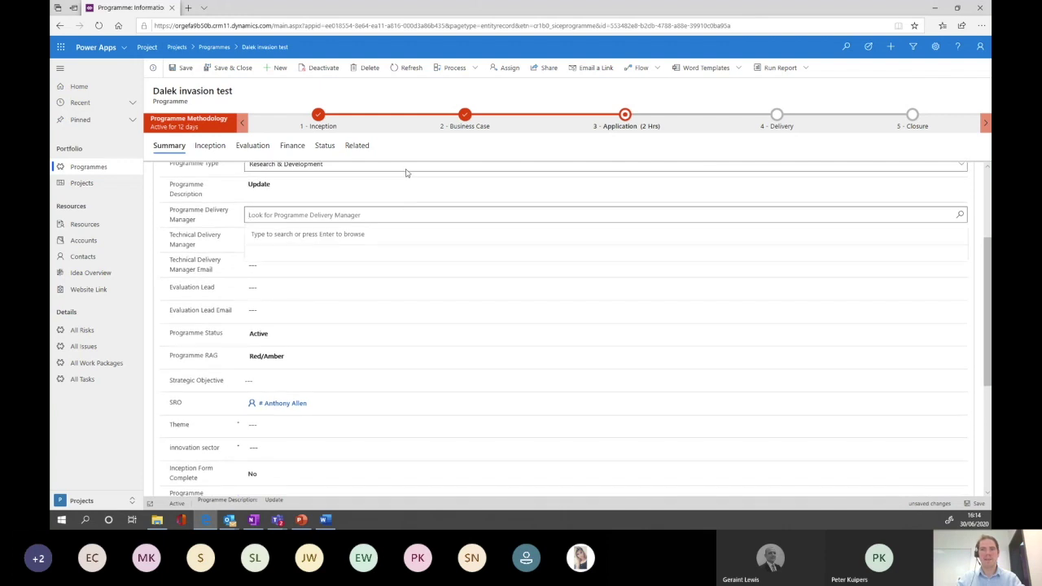
Look at the required Theme field and set the programme's innovation sector to Hydrogen Supply.
left_click(276, 423)
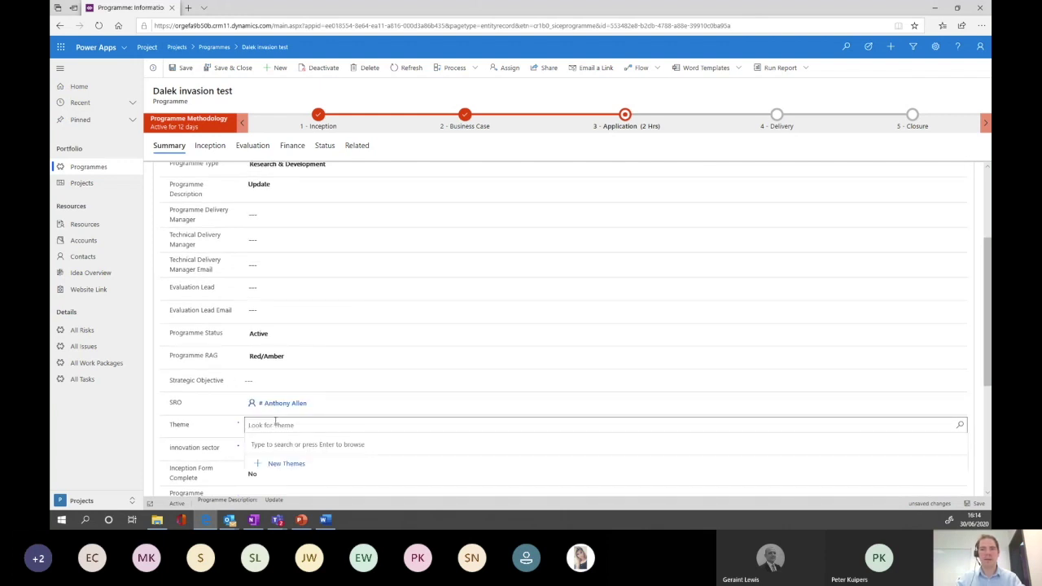
scroll(275, 424, "down", 1)
left_click(146, 385)
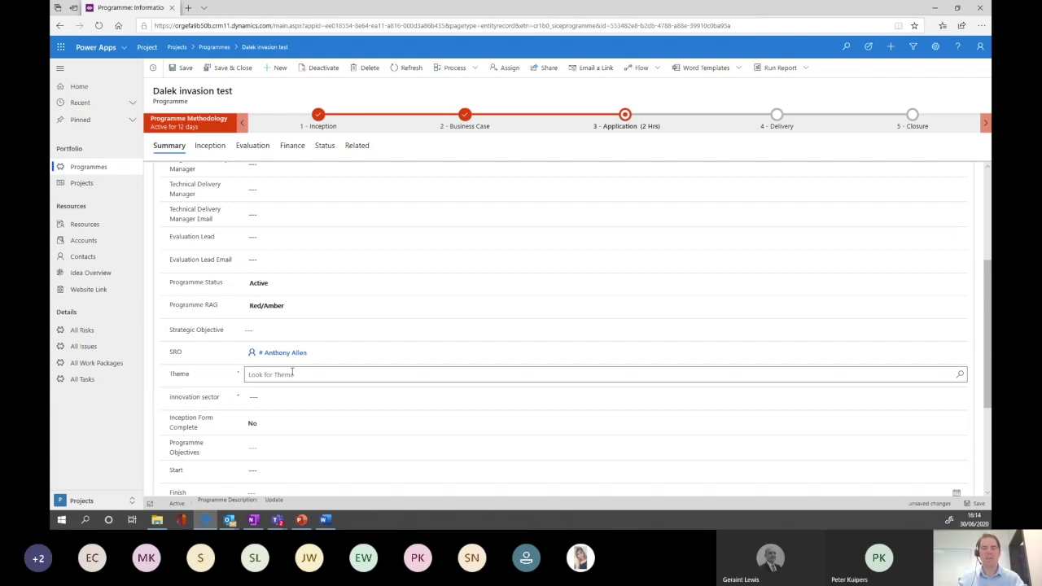
left_click(273, 403)
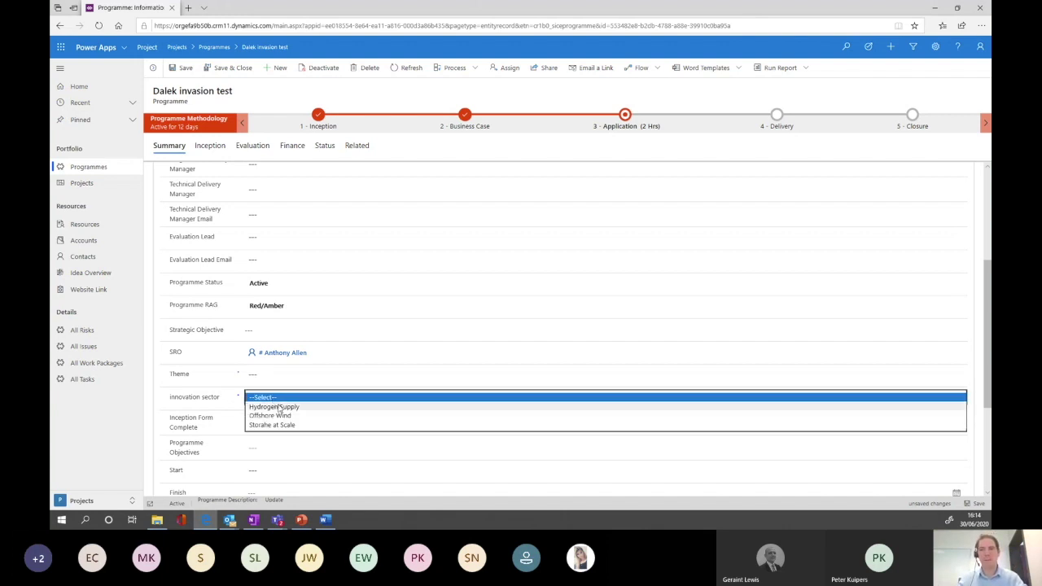
left_click(277, 408)
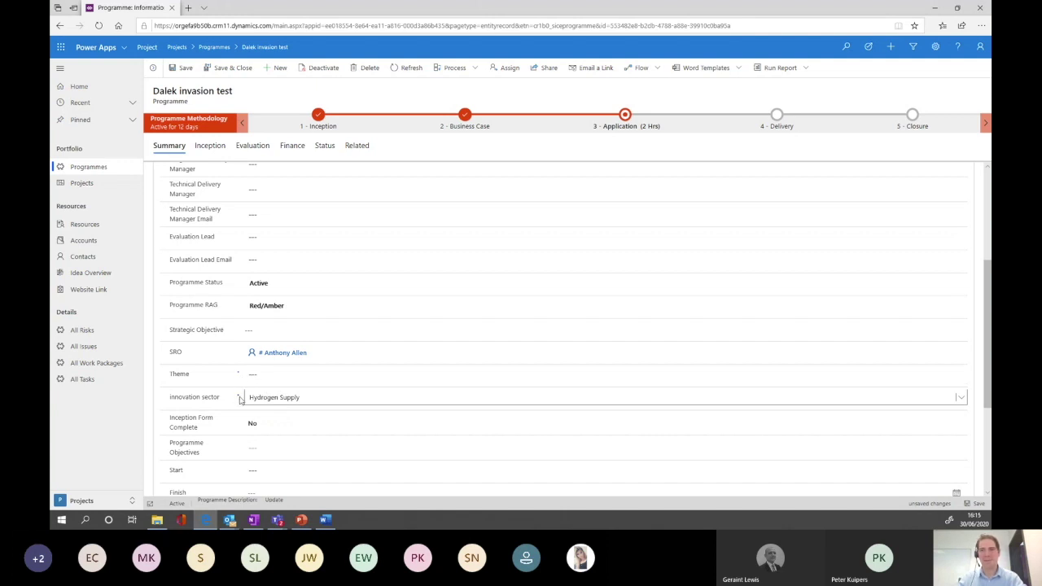
left_click(269, 376)
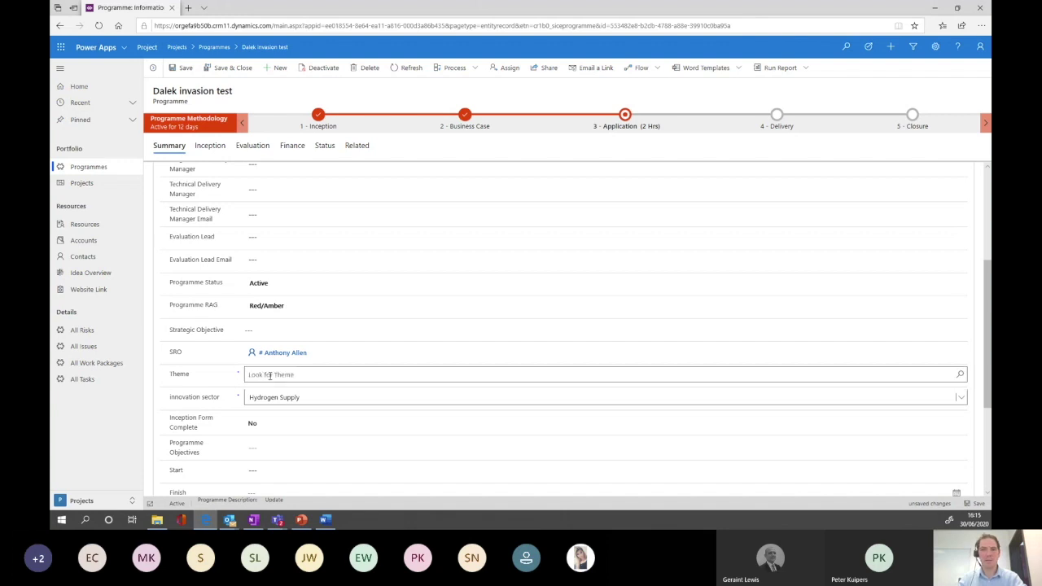
scroll(244, 340, "up", 3)
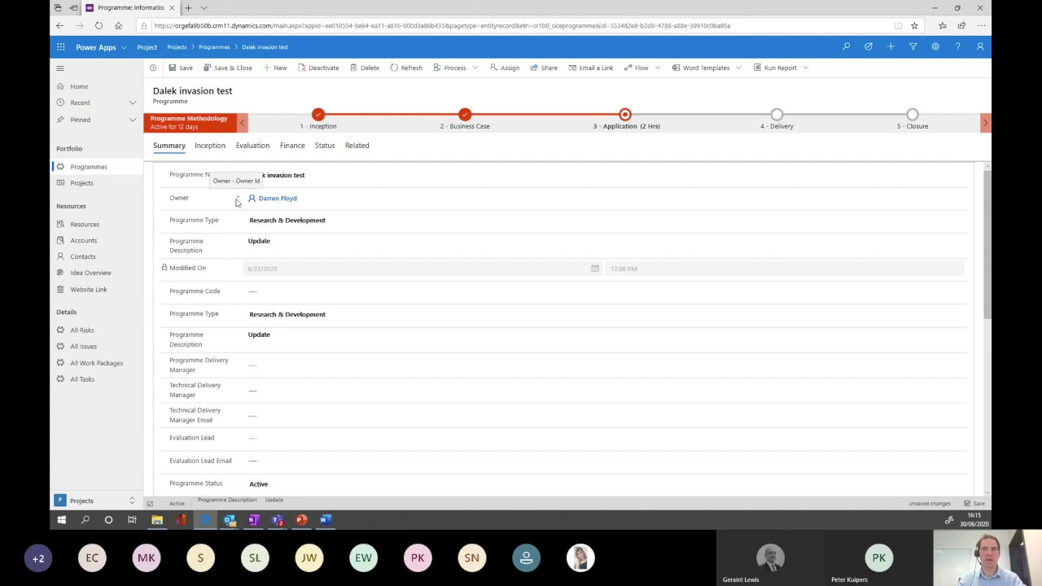
scroll(252, 325, "down", 3)
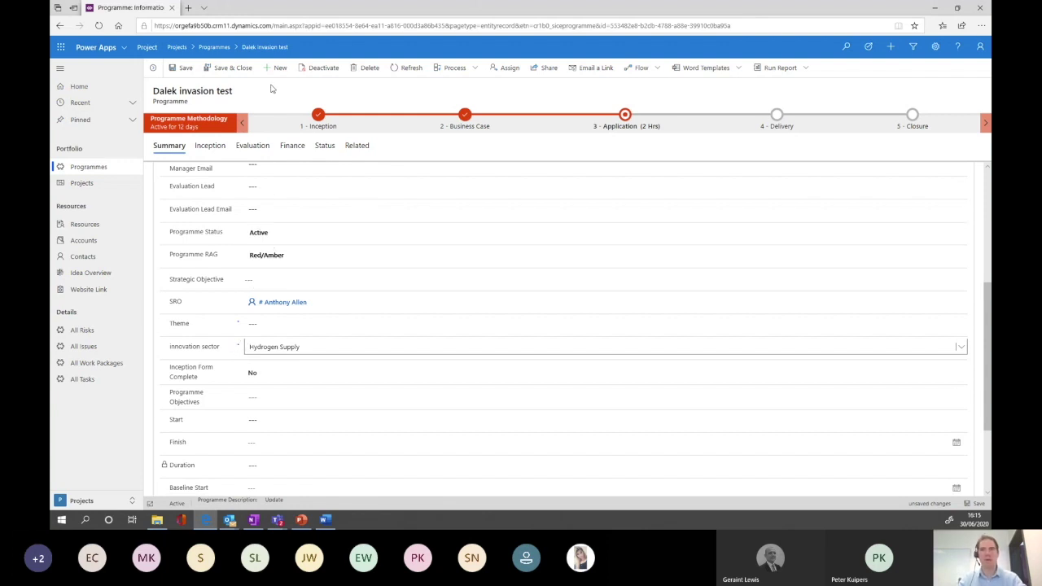
Examine the Inception stage's details in the programme methodology, including its programme type, approval request and flow option.
left_click(291, 186)
left_click(324, 120)
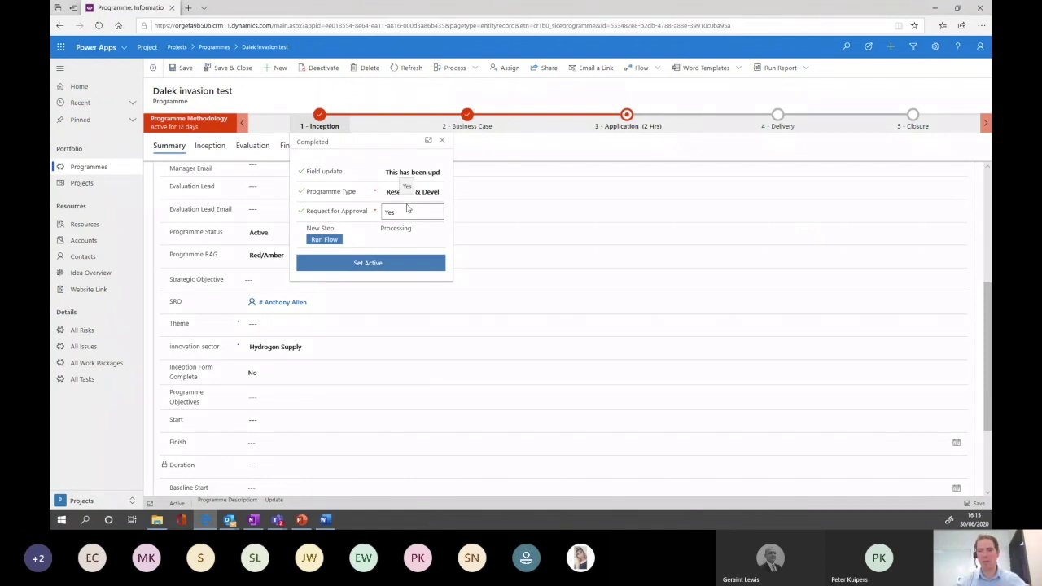
left_click(467, 181)
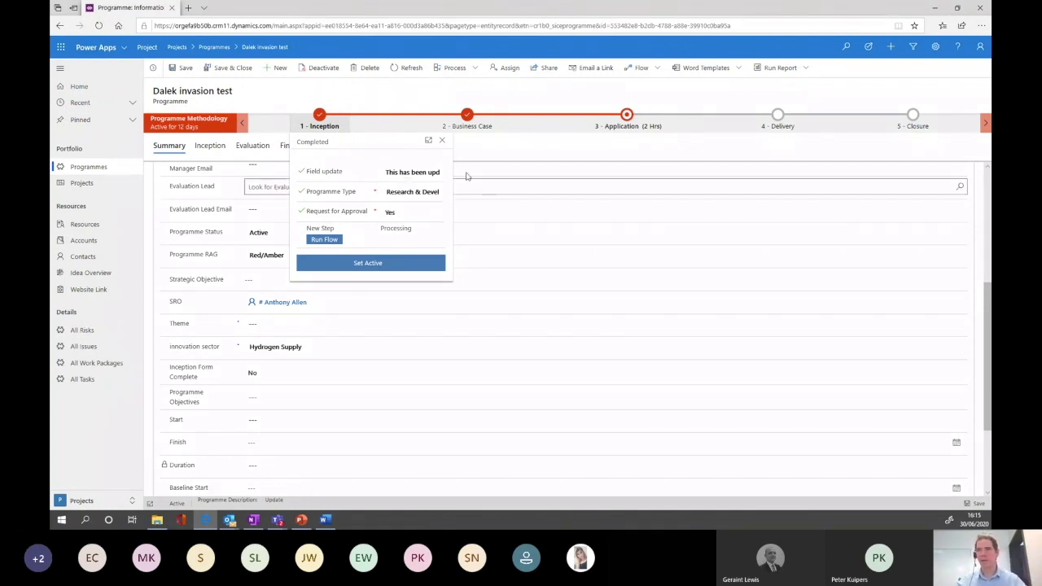
left_click(411, 198)
left_click(412, 195)
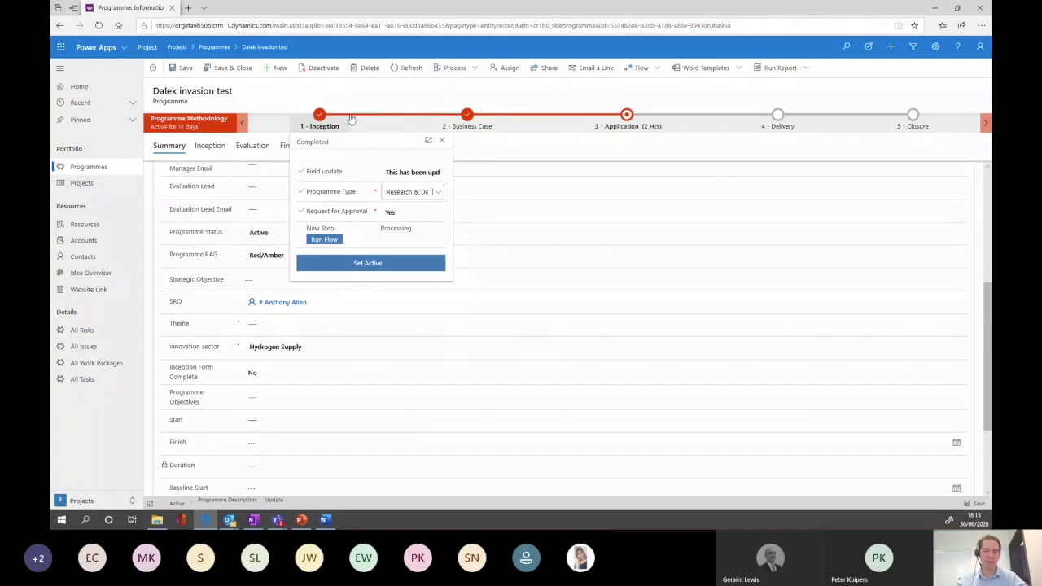
left_click(488, 145)
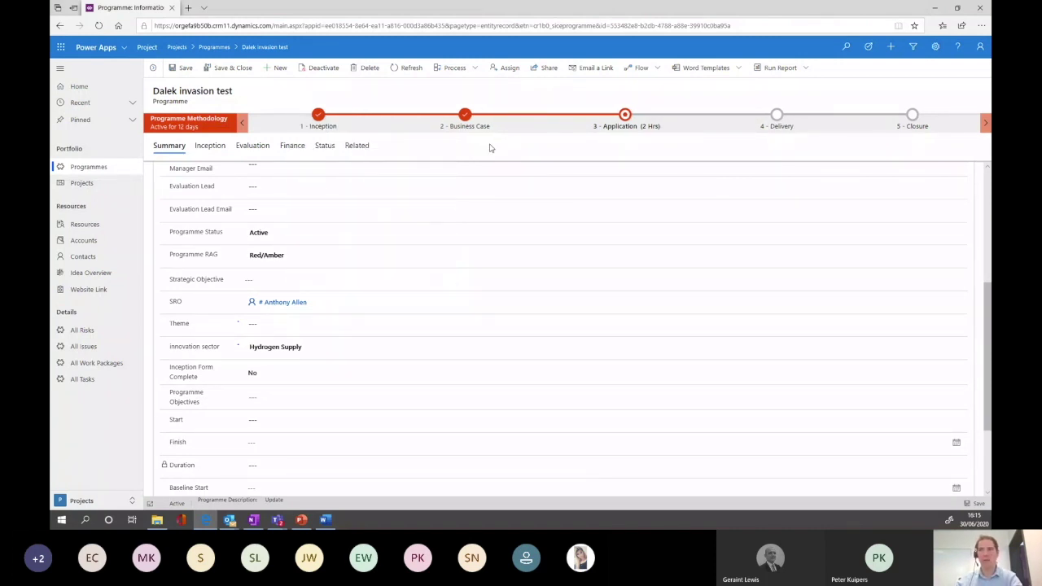
left_click(326, 120)
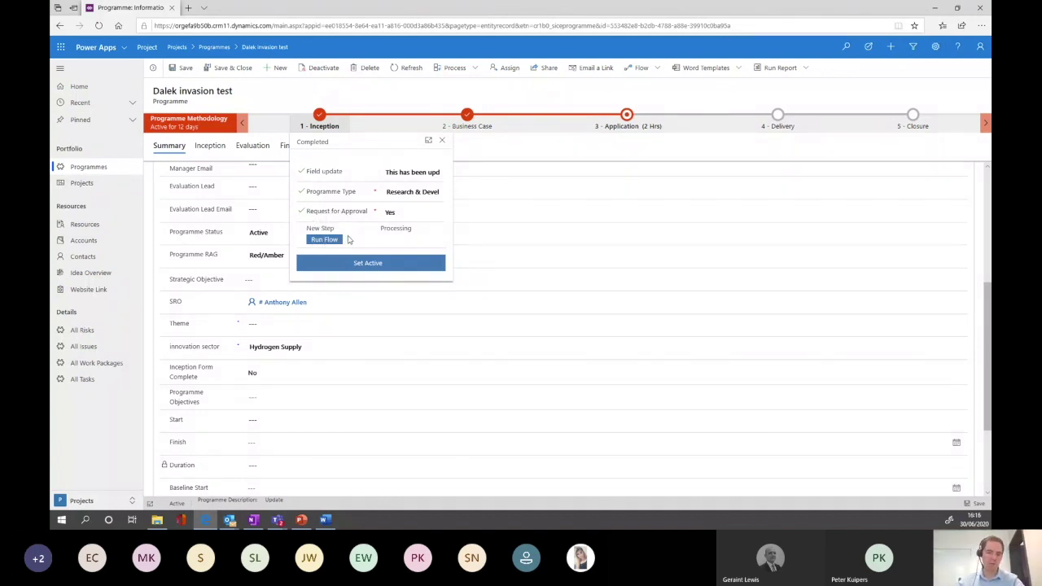
left_click(395, 101)
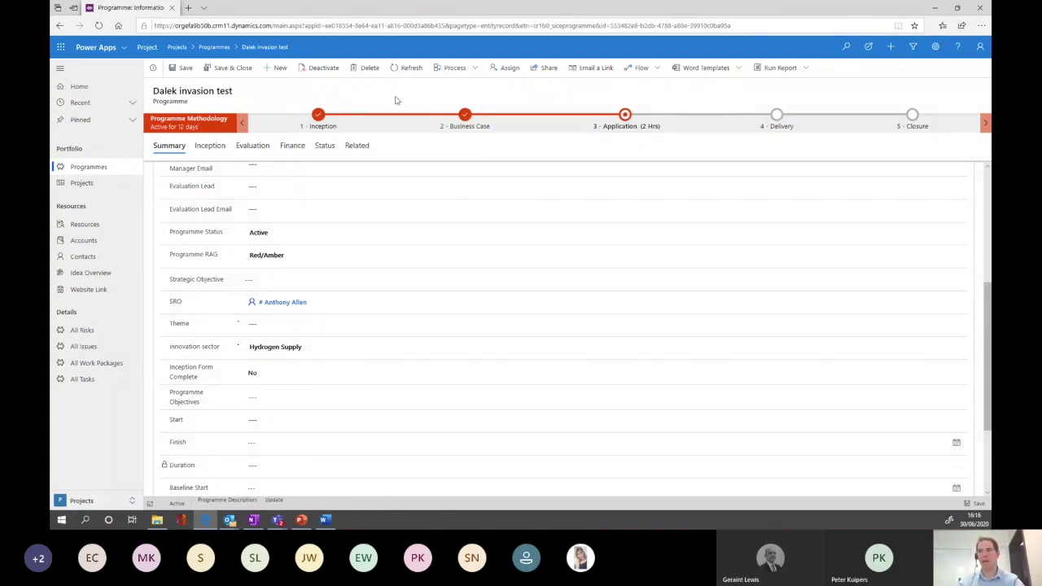
Advance the programme from the Application stage to the Delivery stage.
left_click(625, 115)
left_click(642, 197)
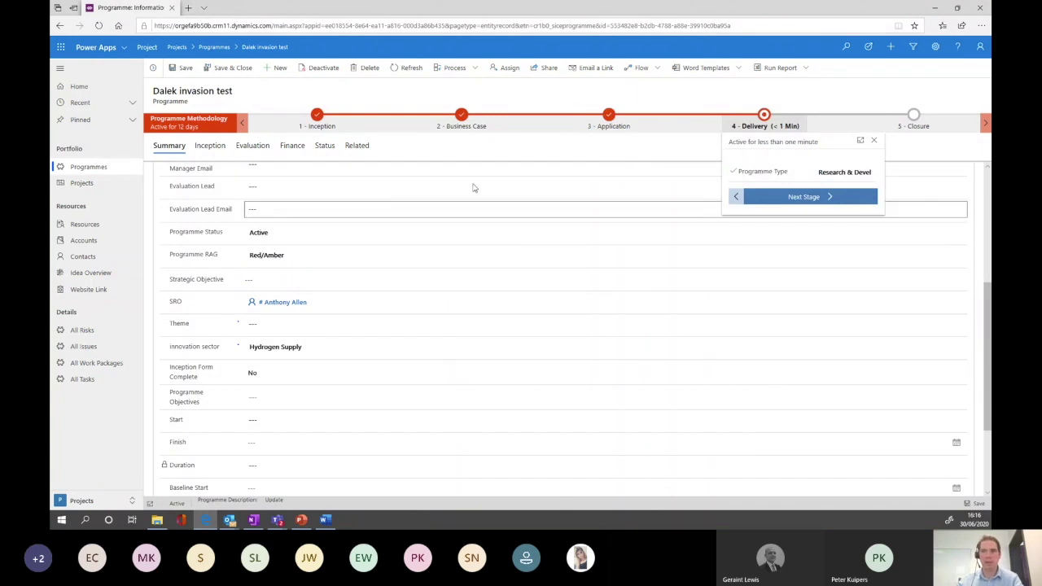
left_click(536, 93)
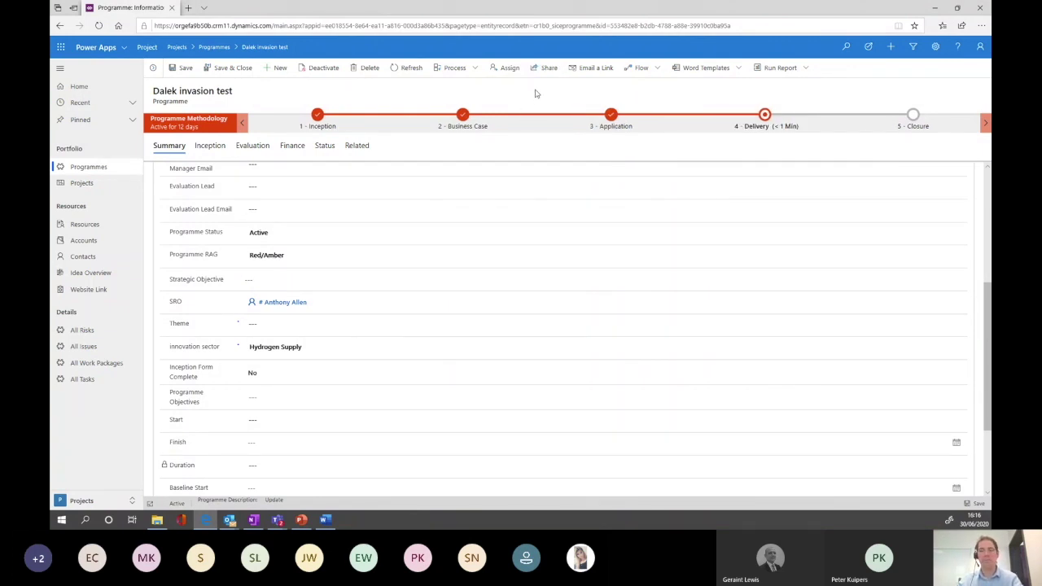
Review the programme's Inception, Evaluation and Finance sections in turn.
left_click(210, 147)
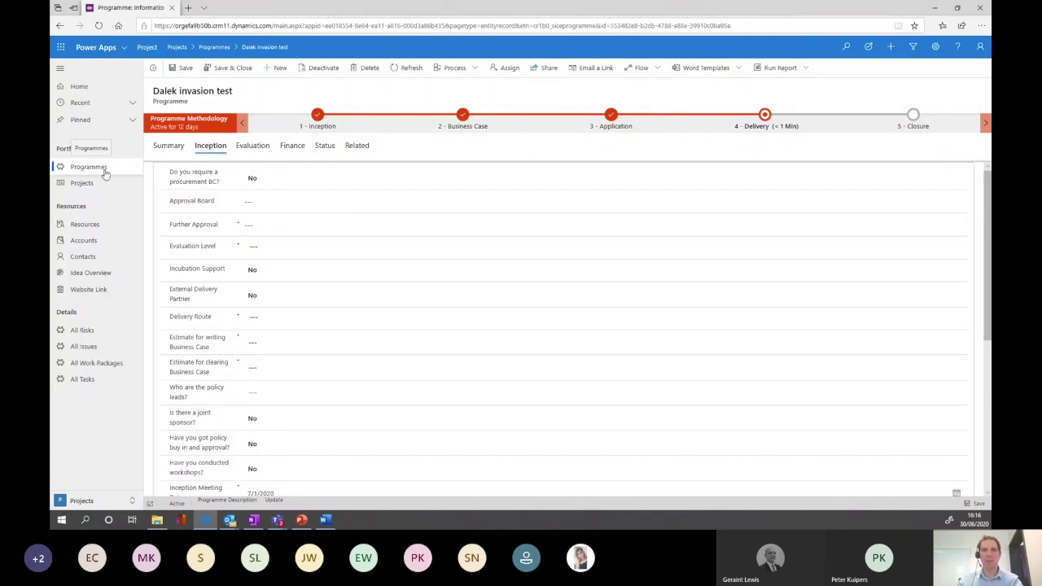
left_click(248, 148)
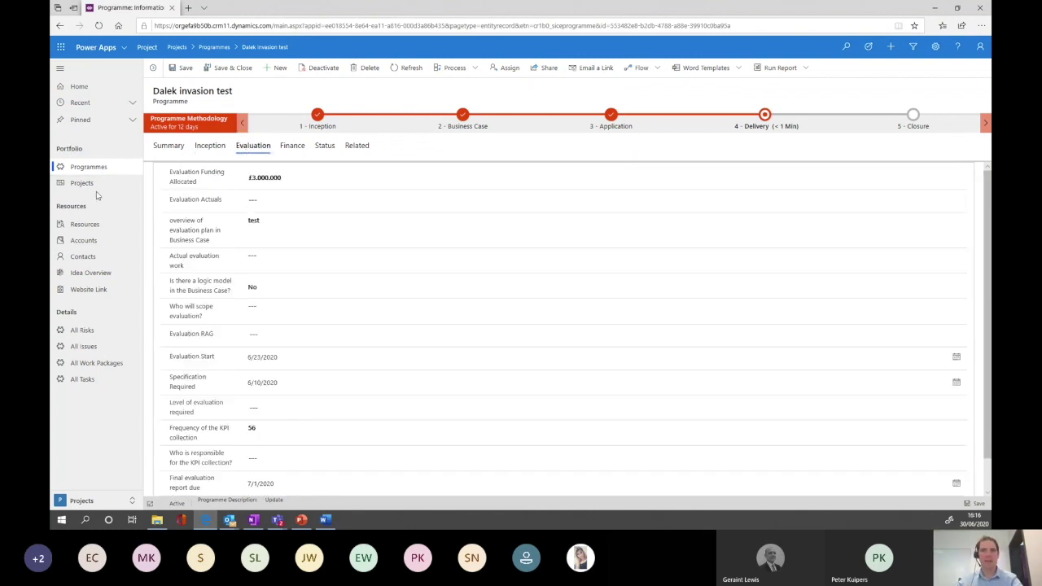
left_click(292, 148)
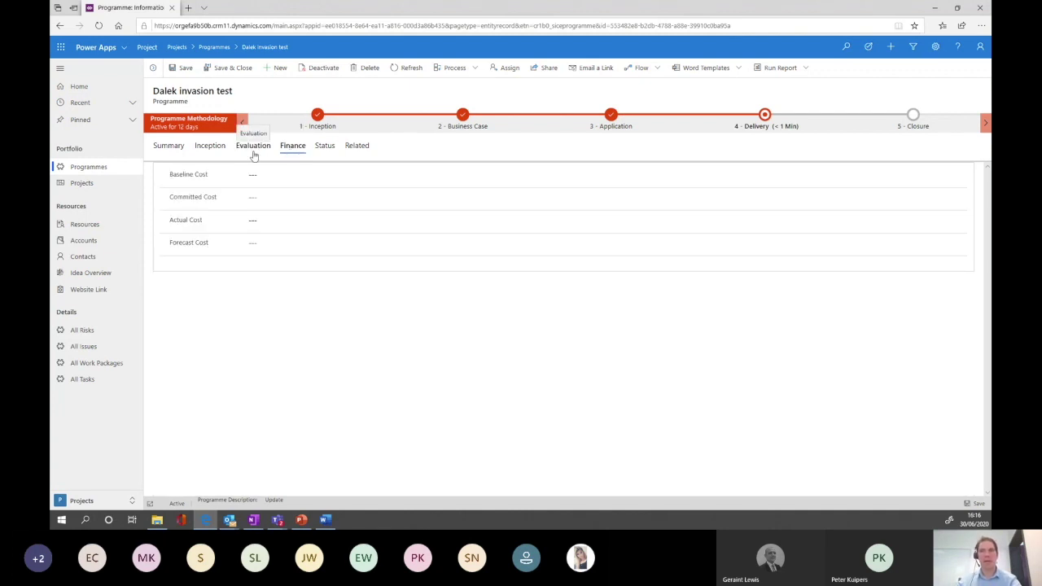
Open the iCoTech Test Project from the projects list and link it to the Dalek invasion test programme.
left_click(84, 183)
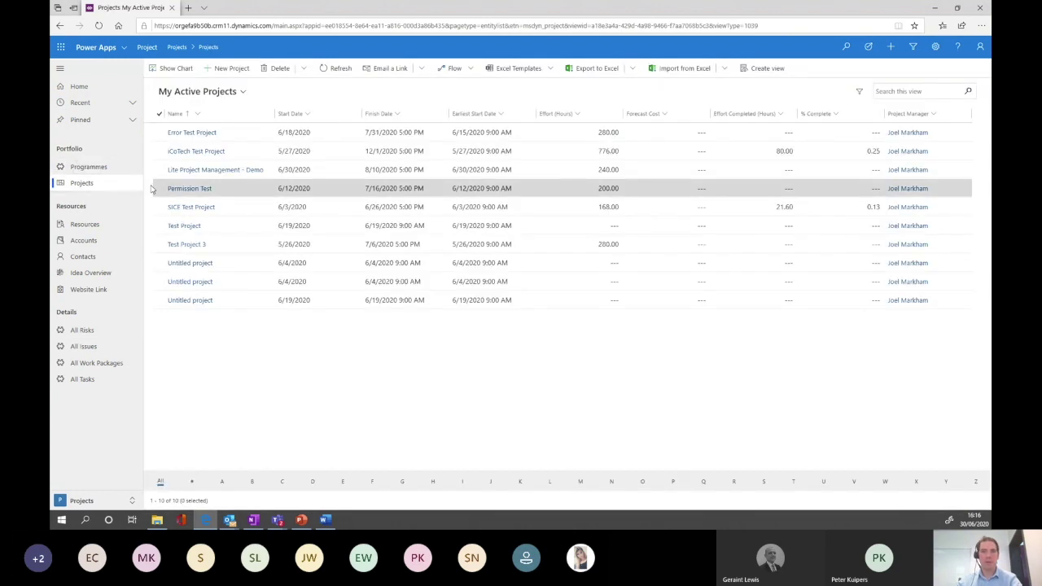
left_click(205, 155)
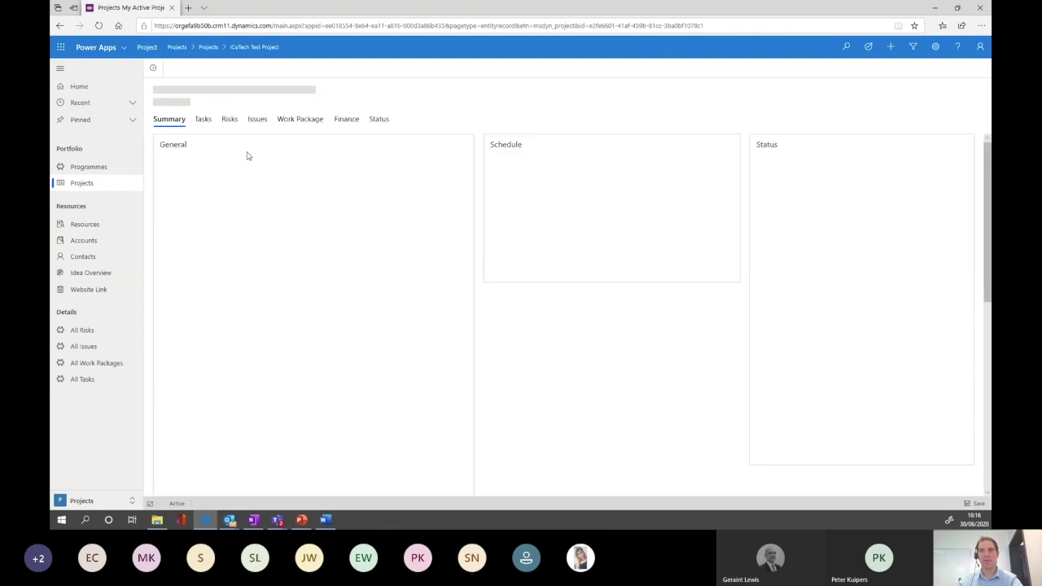
left_click(254, 391)
left_click(291, 427)
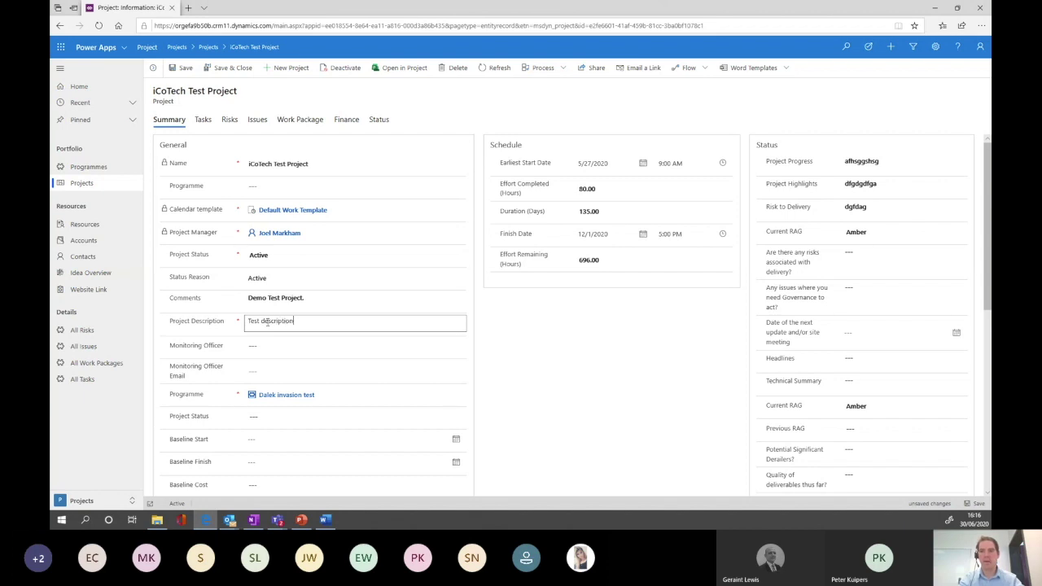
Set the project's Overall Grant Intensity to £3,001,000 in its finance details and try to save the project.
scroll(268, 321, "down", 3)
scroll(270, 325, "up", 3)
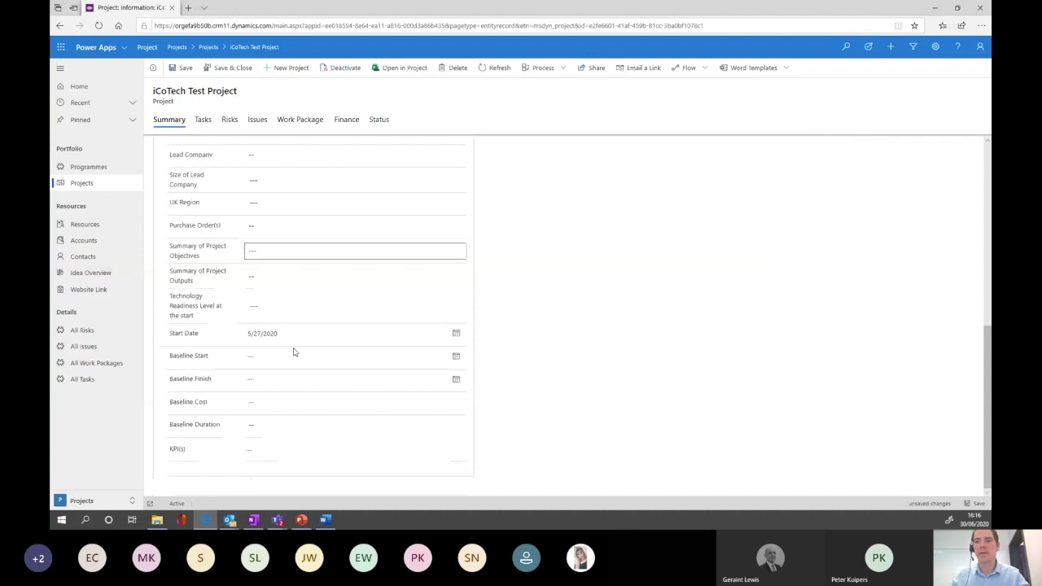
left_click(352, 120)
left_click(291, 217)
type("1")
left_click(277, 258)
left_click(181, 68)
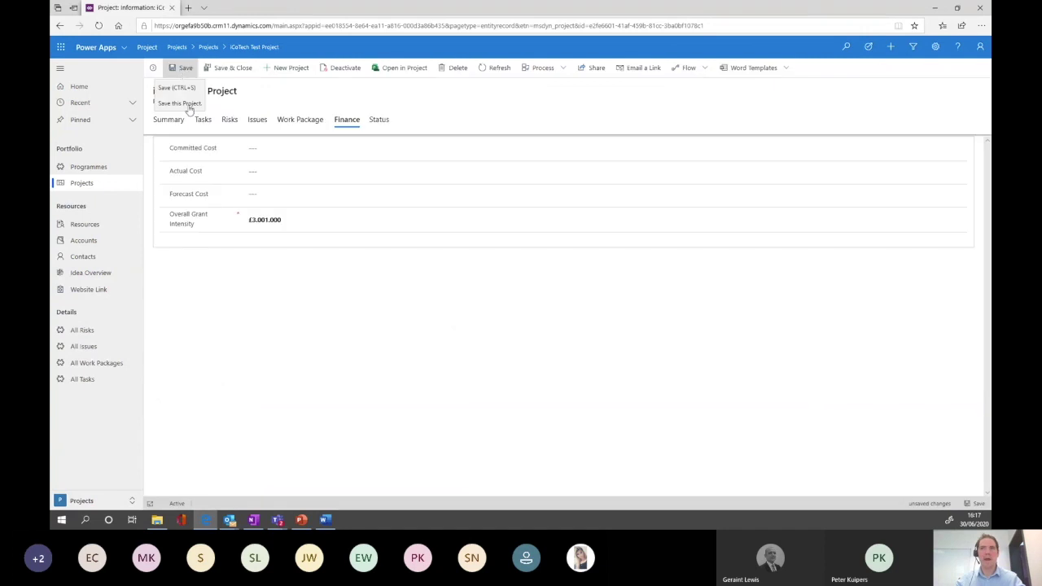
left_click(603, 223)
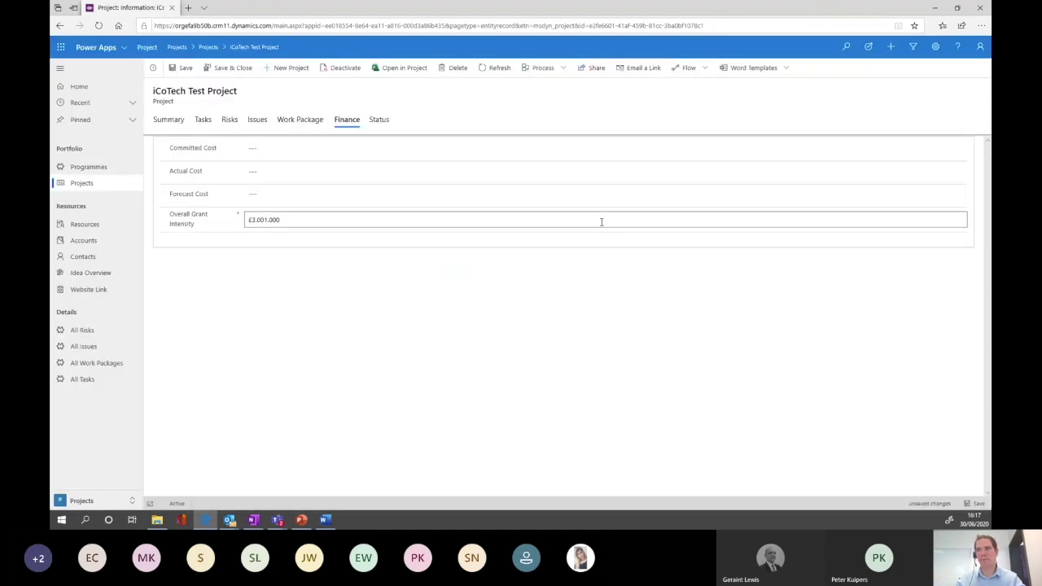
Set the Current RAG to Green in the project's summary status.
left_click(173, 122)
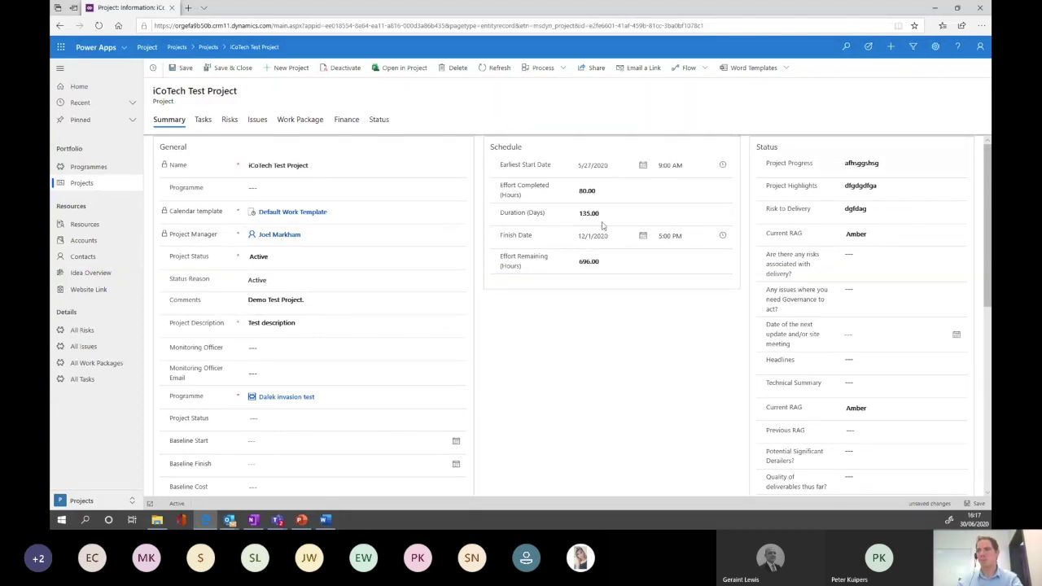
left_click(876, 234)
left_click(869, 225)
left_click(868, 242)
left_click(868, 258)
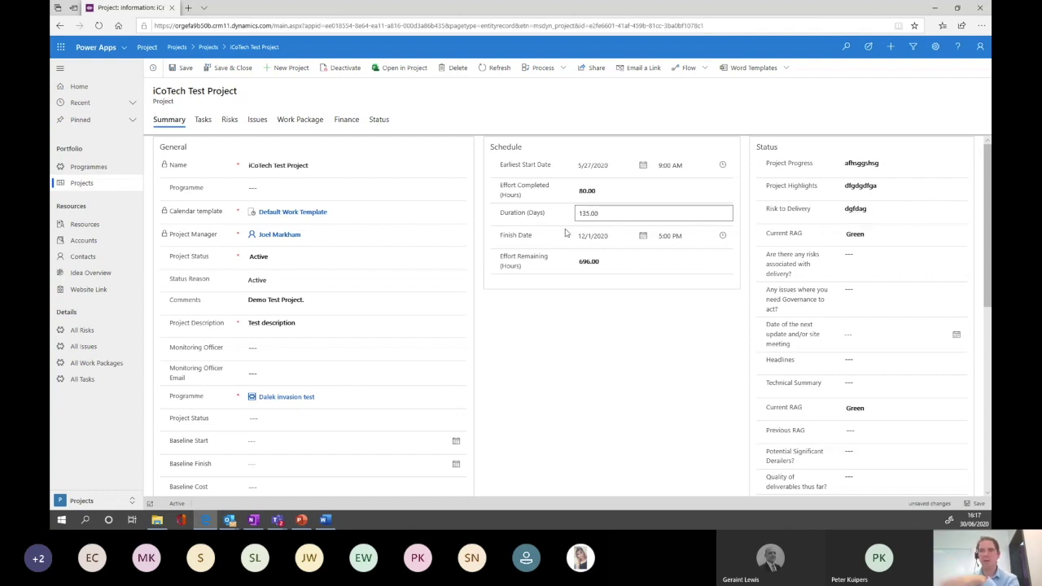
In the project's task grid, set Test Task to a 5-week duration, dependent on task 7, and 50% complete.
left_click(202, 122)
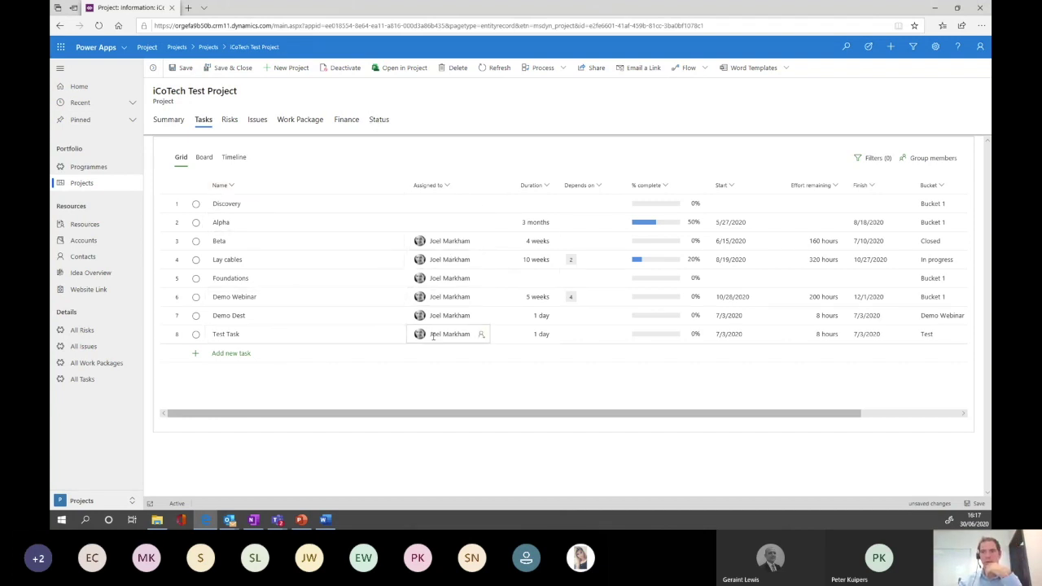
left_click(525, 336)
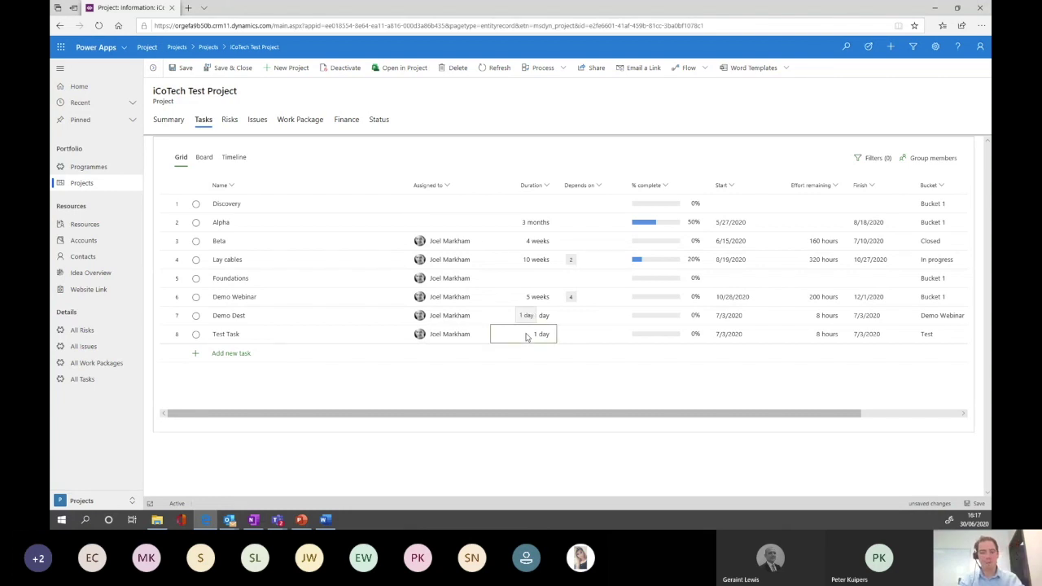
type("5 weeks")
left_click(569, 333)
type("7")
key("Return")
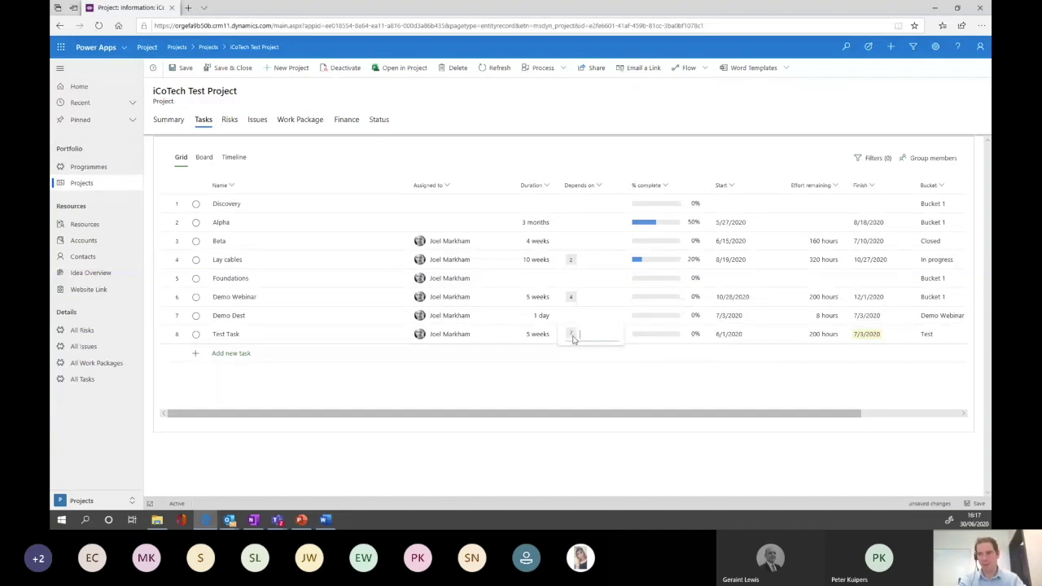
left_click(638, 335)
type("50")
key("Return")
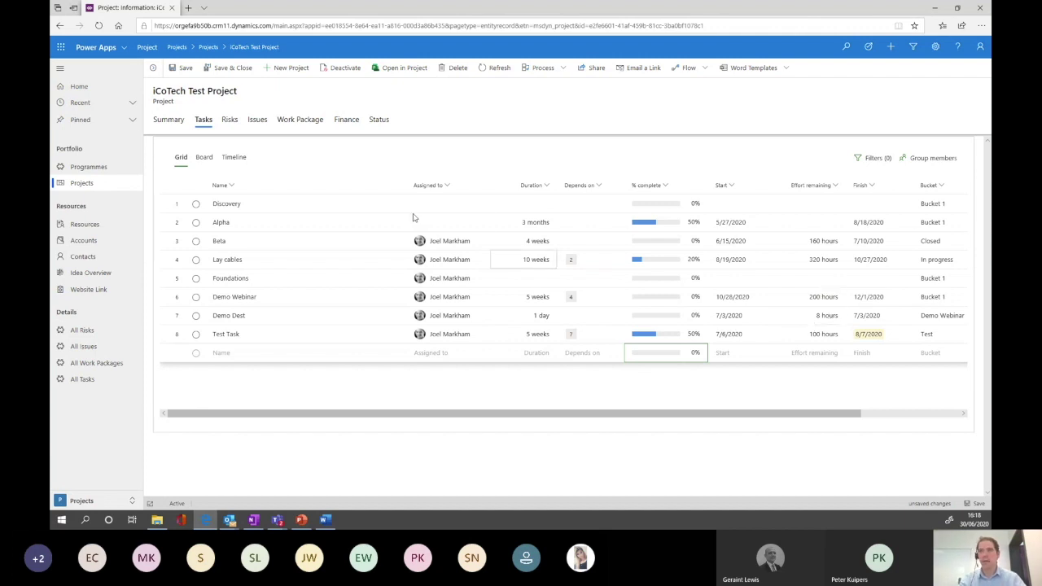
On the task board, move Lay cables to the Closed bucket and Demo Webinar to In progress.
left_click(204, 157)
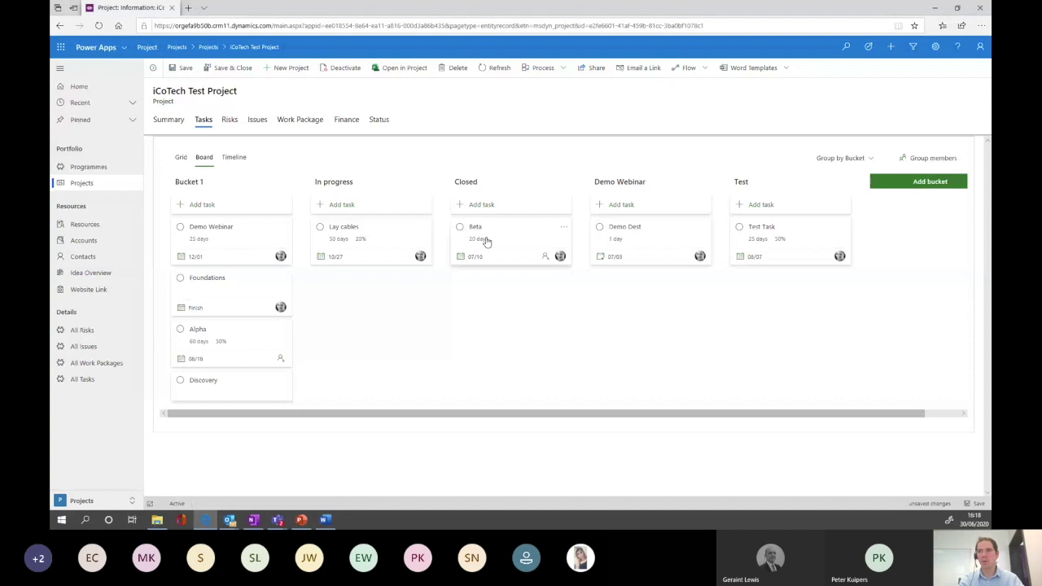
left_click_drag(473, 261, 520, 287)
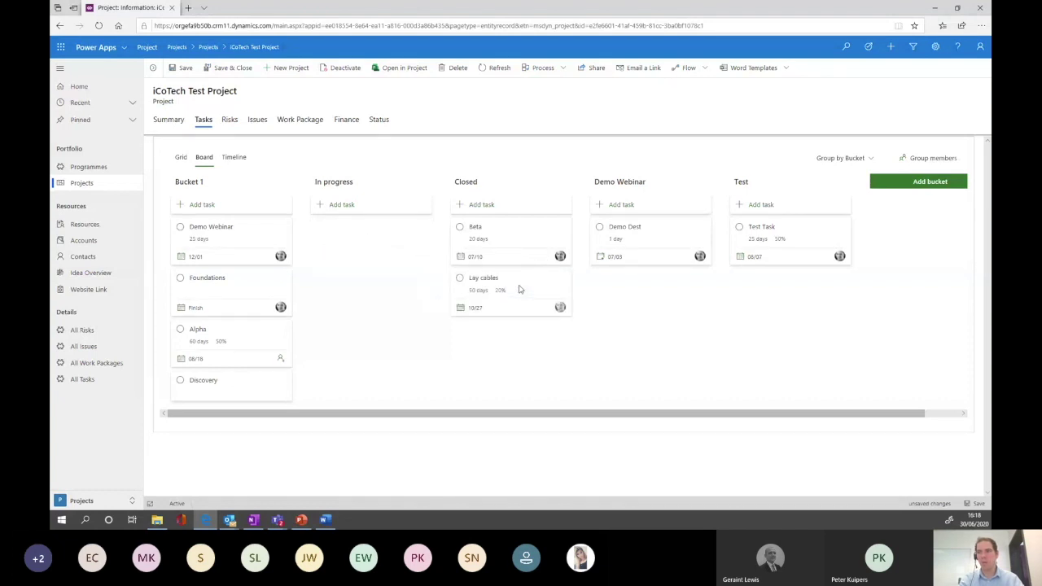
left_click_drag(248, 233, 396, 233)
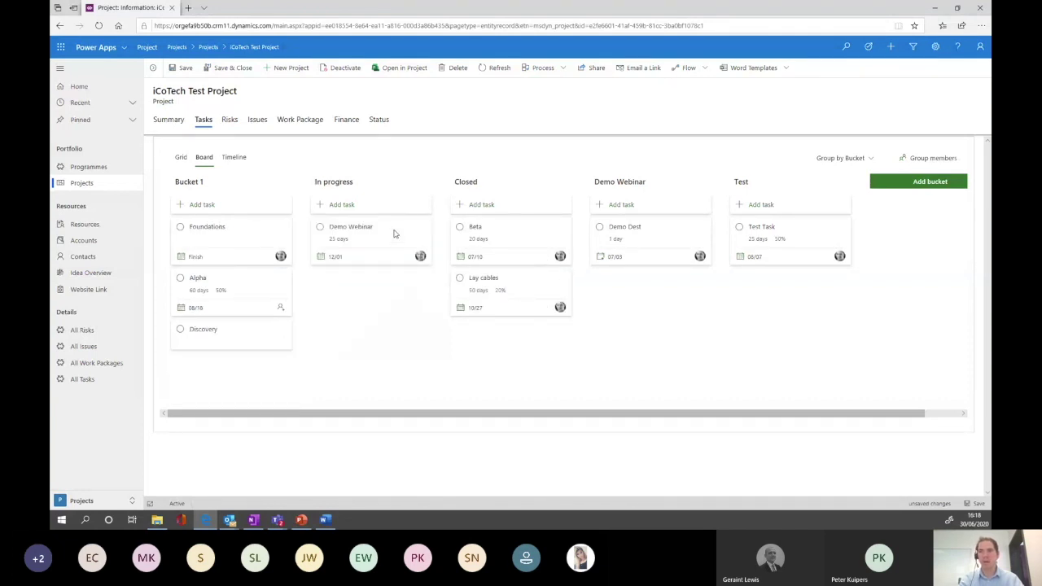
Add a task named Test Demo Task to the In progress bucket, with finish date 07/03 and the project manager assigned.
left_click(352, 205)
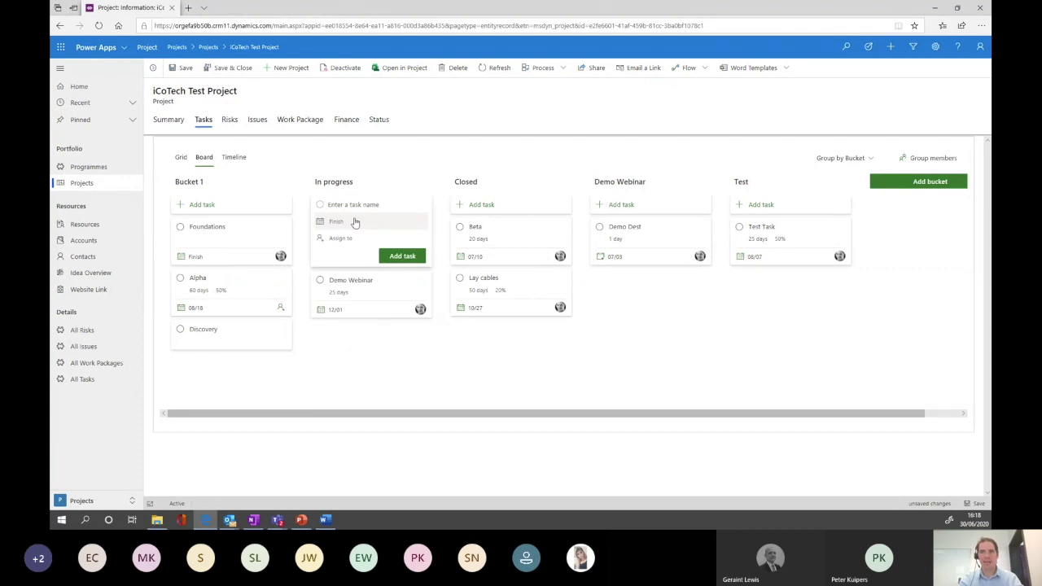
type("Test Demo")
left_click(354, 221)
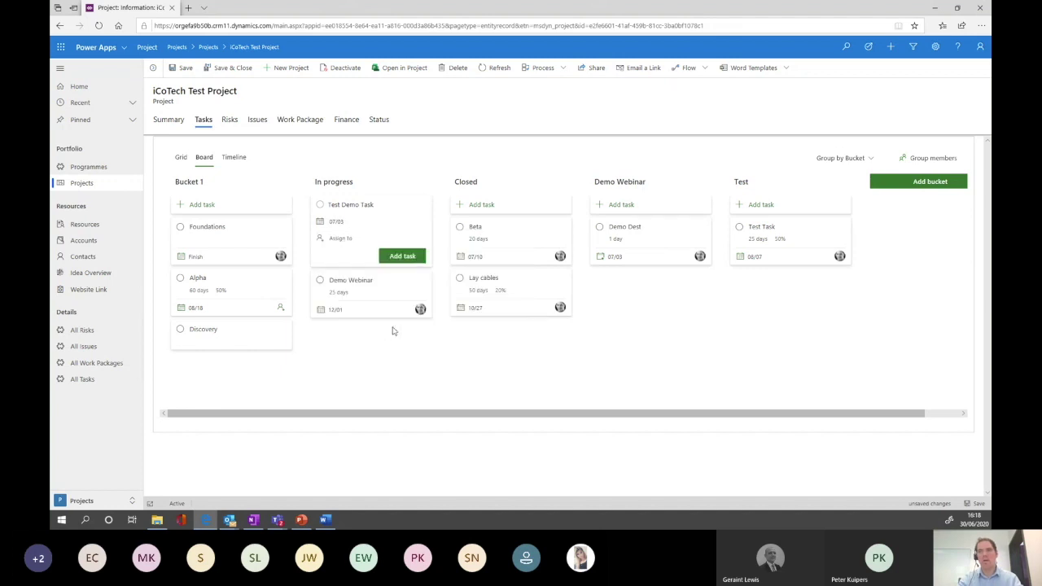
left_click(394, 327)
left_click(354, 238)
left_click(359, 291)
left_click(399, 358)
left_click(389, 256)
left_click(439, 380)
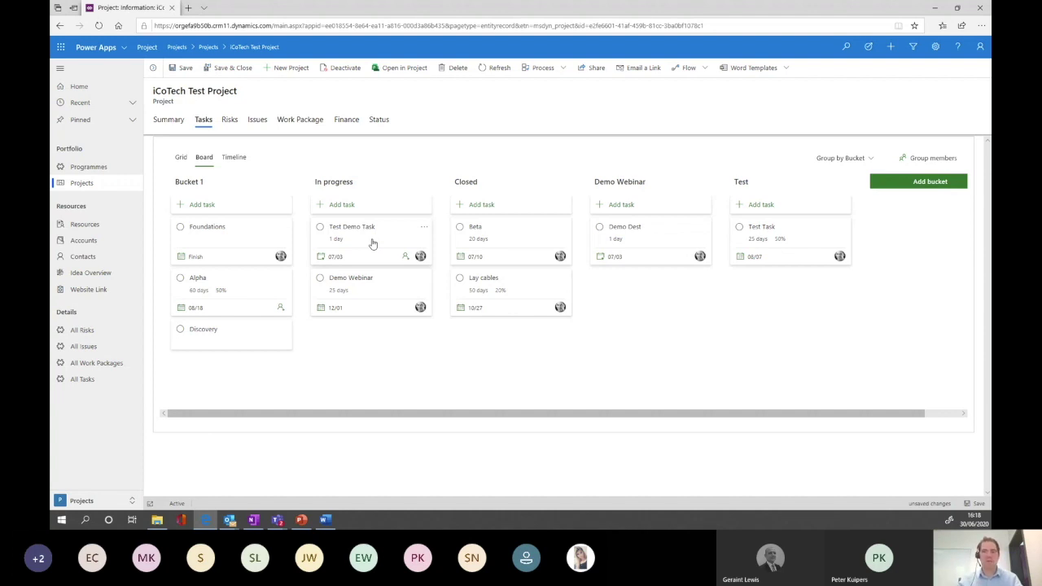
Examine the project's task timeline at a wider date range and check the details of Test Task.
left_click(234, 158)
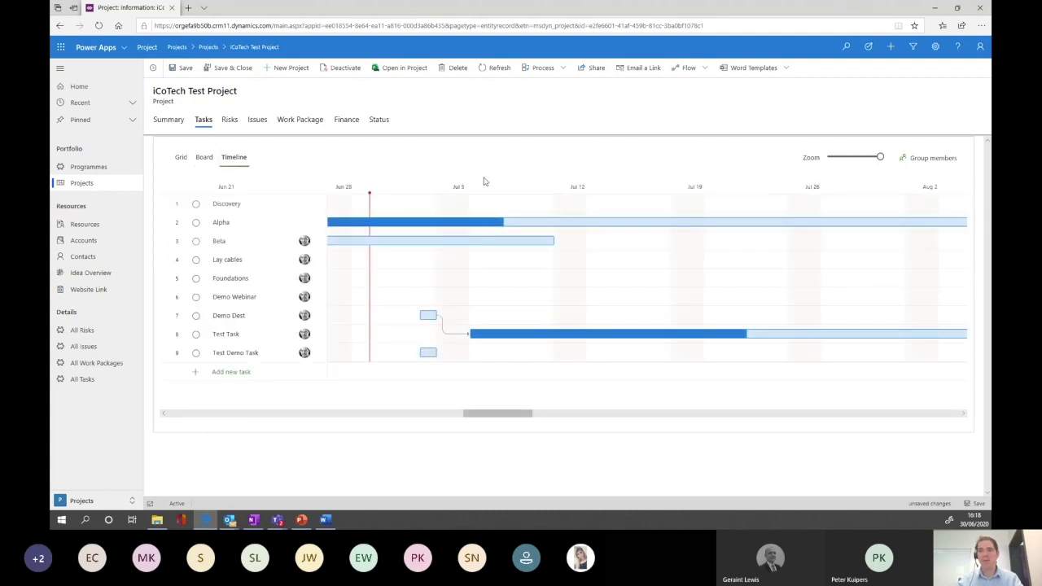
mouse_move(495, 419)
left_mouse_down()
mouse_move(418, 416)
mouse_move(481, 415)
left_mouse_up()
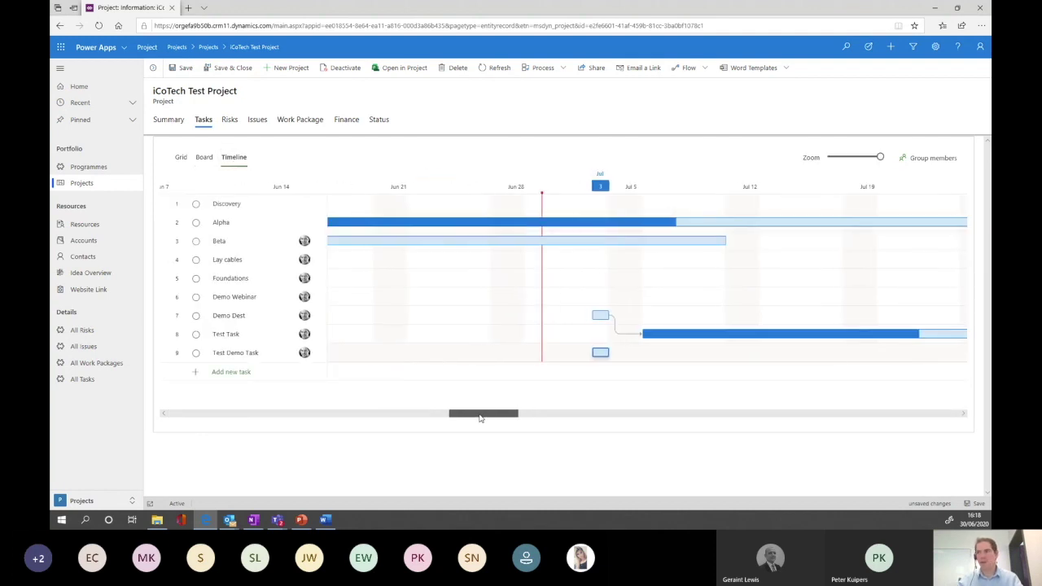
left_click_drag(881, 159, 856, 161)
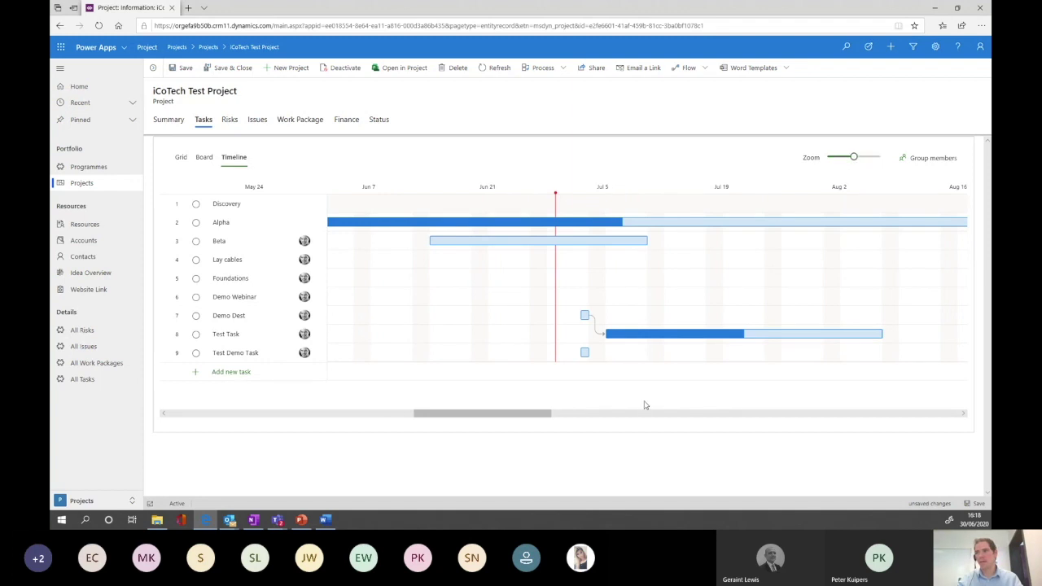
mouse_move(528, 419)
left_mouse_down()
mouse_move(603, 416)
mouse_move(510, 414)
left_mouse_up()
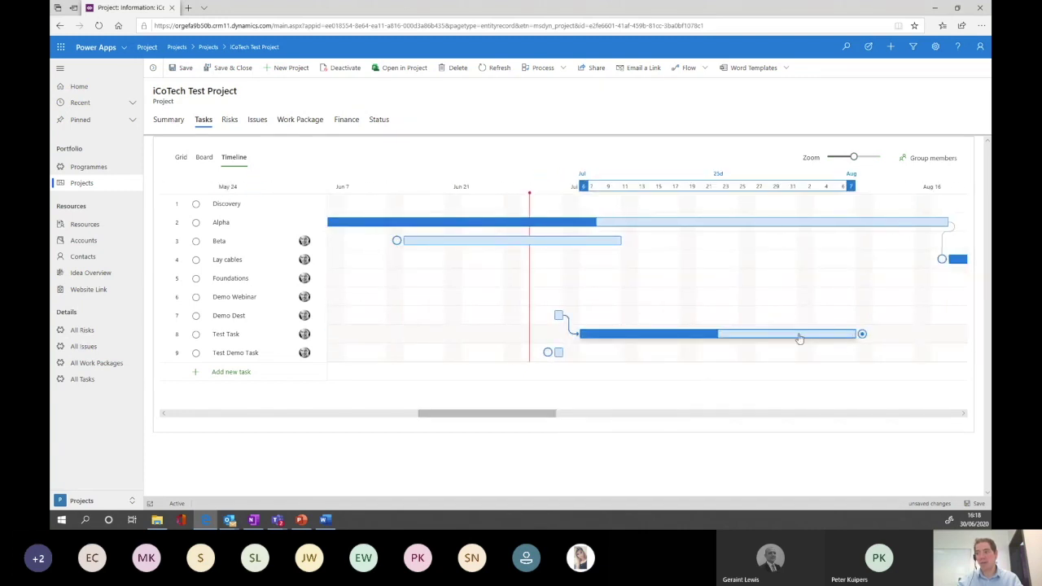
left_click(866, 337)
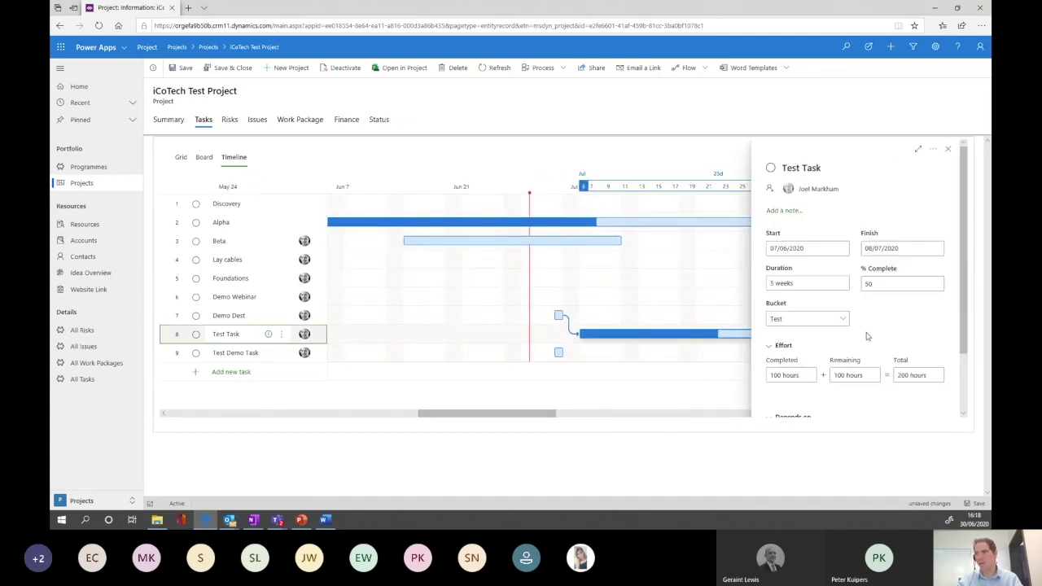
left_click(945, 149)
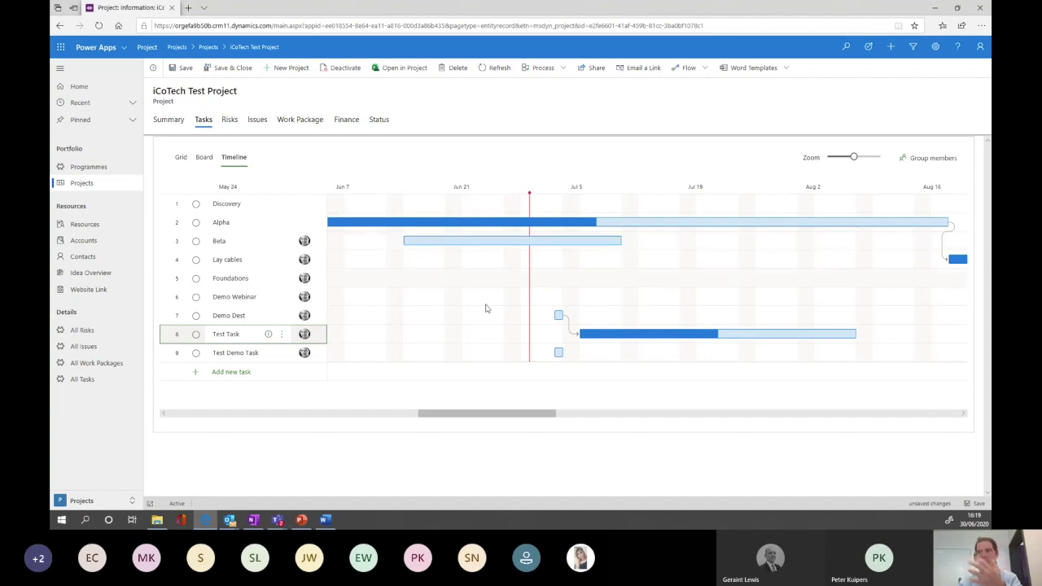
Set the duration of Test Demo Task to 20 days in its task details on the timeline.
left_click_drag(559, 352, 536, 378)
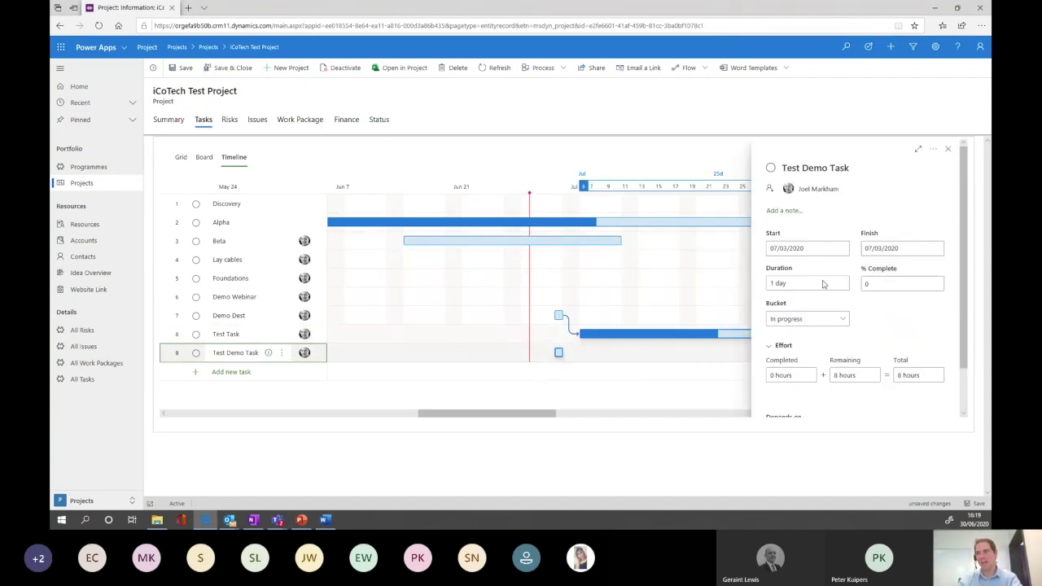
scroll(831, 265, "down", 2)
left_click(810, 232)
type("20")
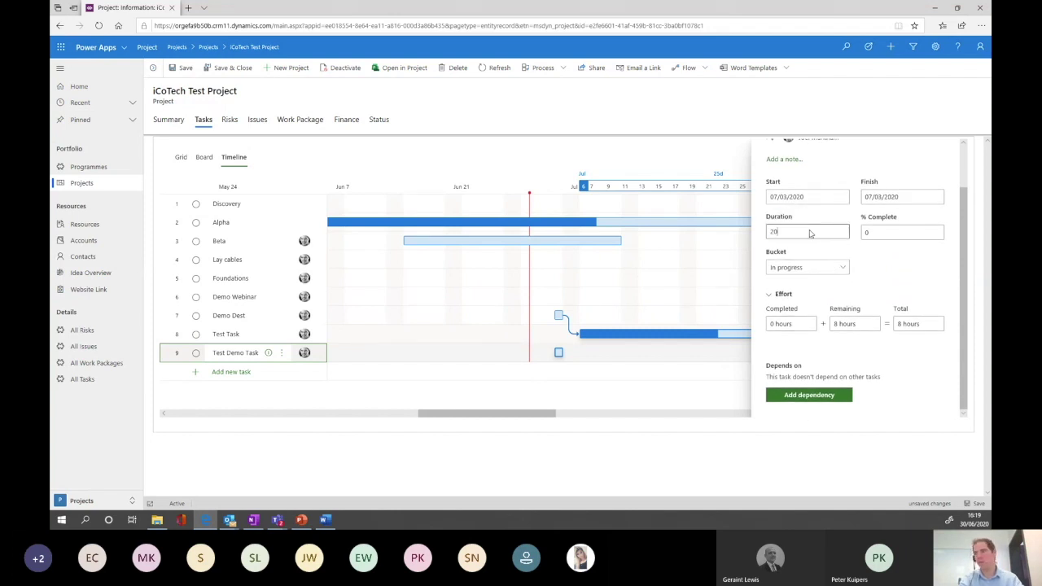
type(" days")
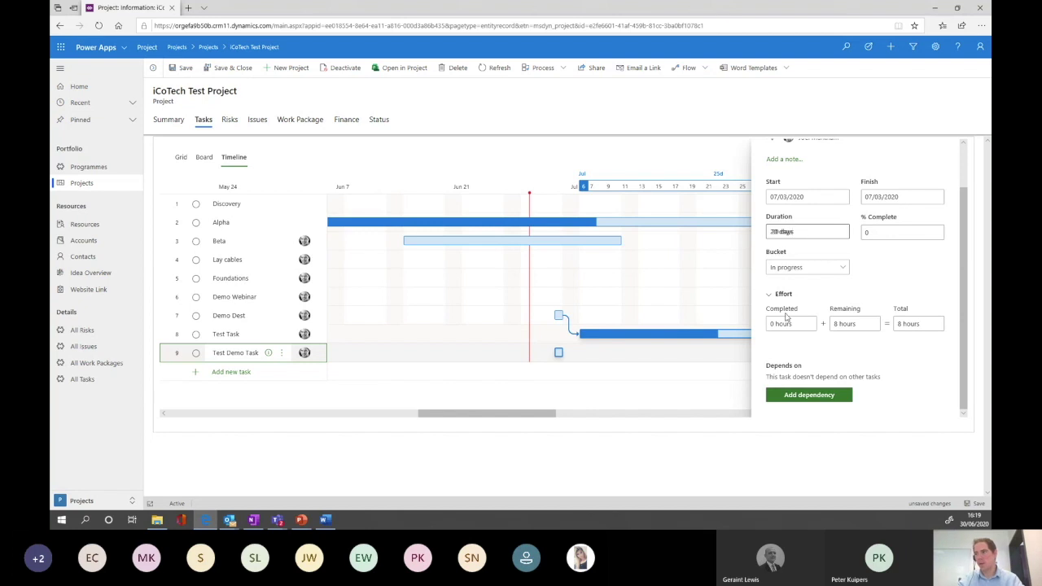
left_click(796, 399)
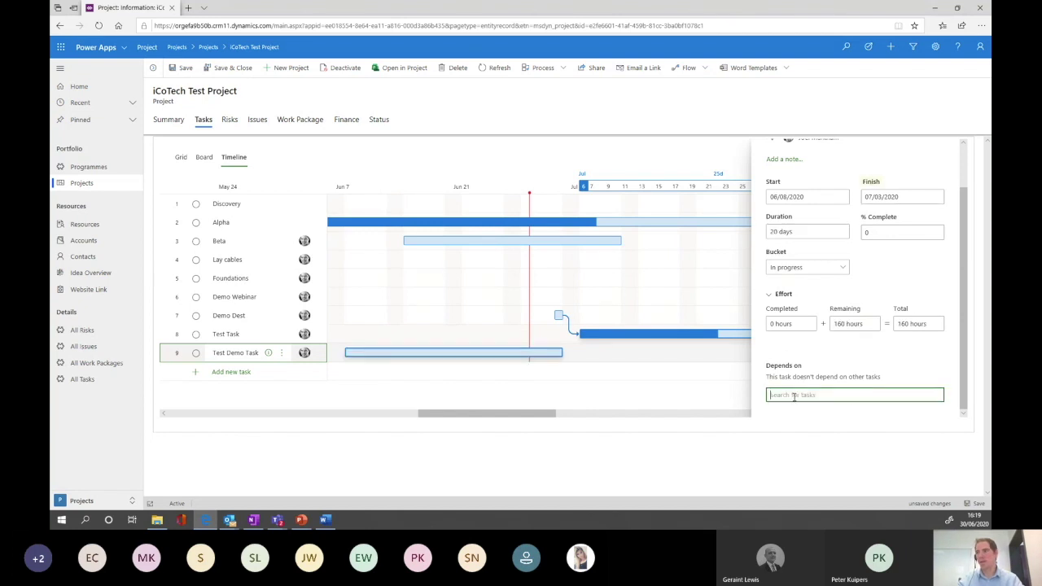
left_click(739, 379)
scroll(855, 245, "up", 1)
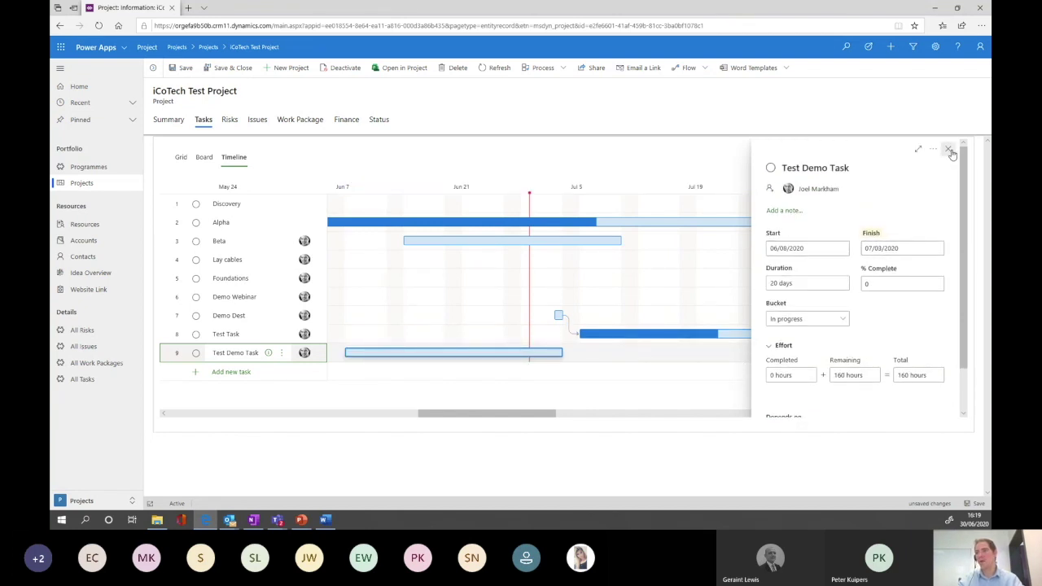
left_click(949, 150)
left_click_drag(463, 413, 433, 417)
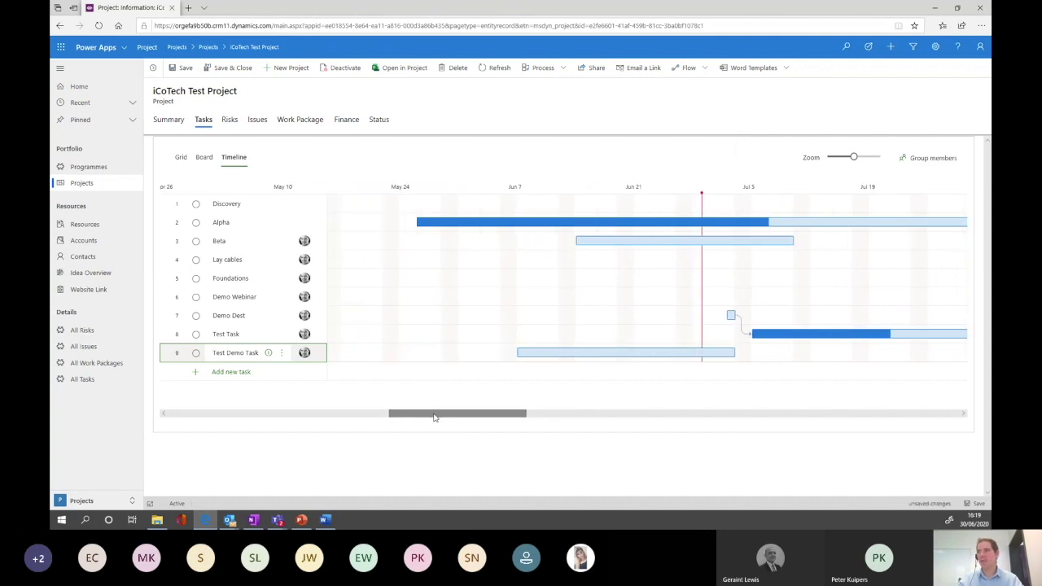
Start a new risk for the project titled "Risks 1", with Impact 1 and Probability 2.
left_click(231, 121)
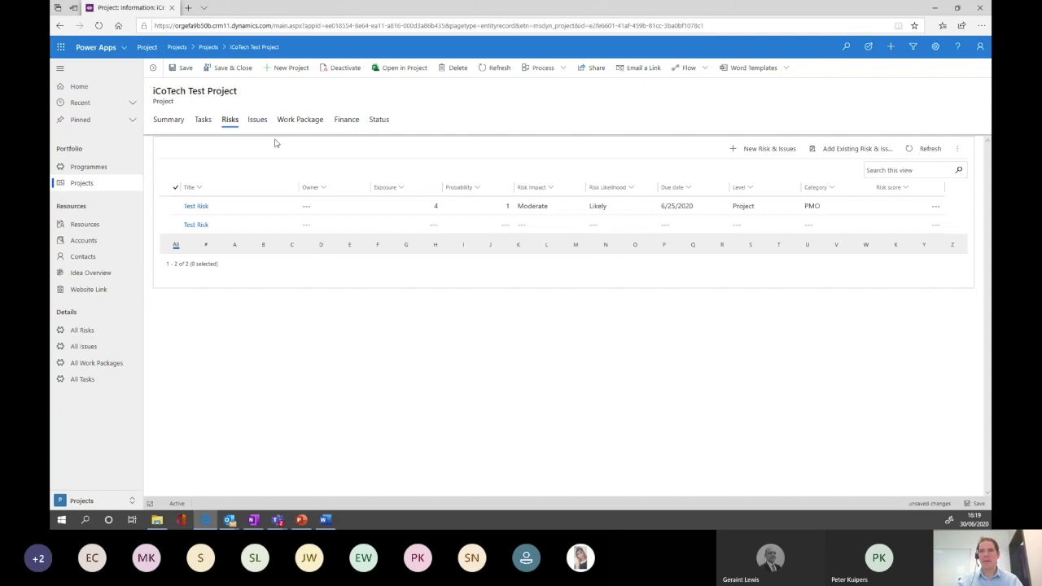
left_click(772, 148)
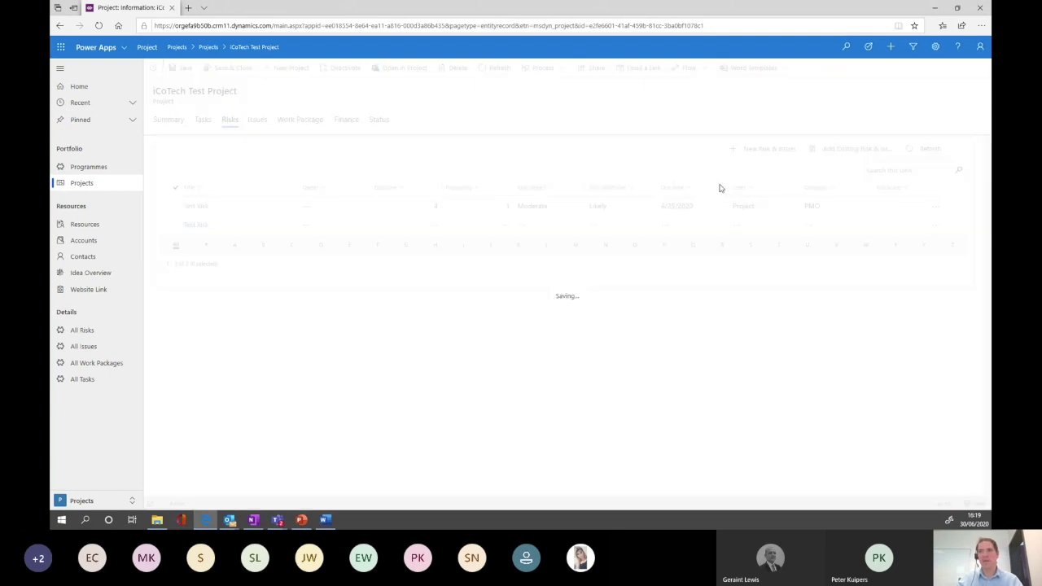
left_click(574, 320)
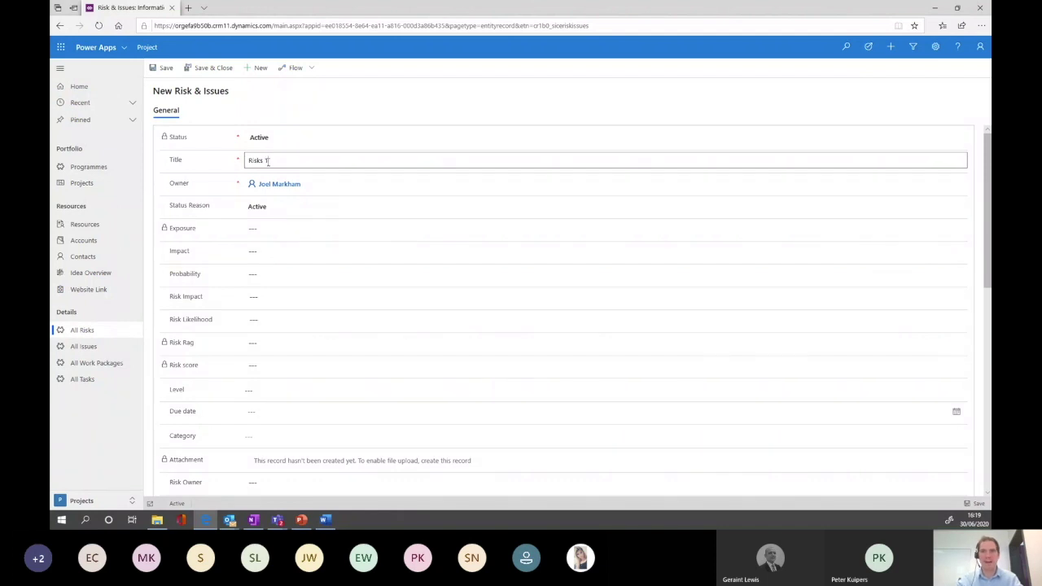
left_click(273, 249)
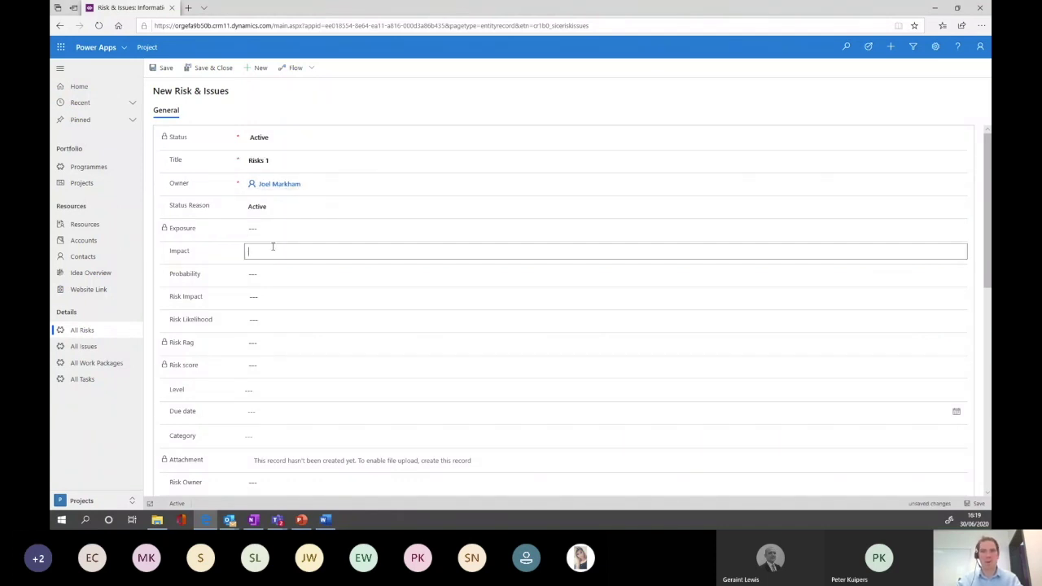
type("1")
left_click(272, 269)
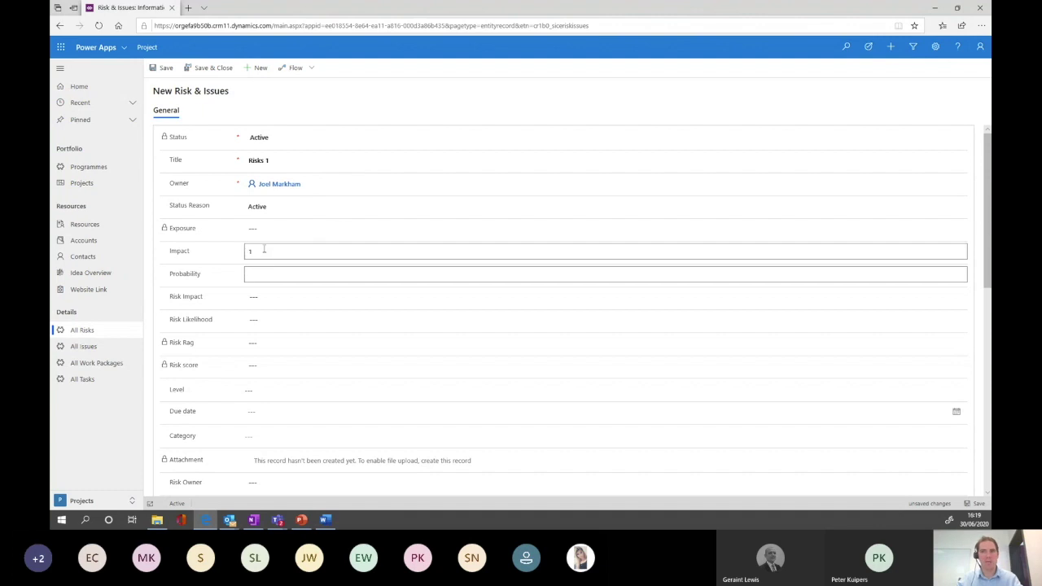
type("2")
Set the new risk's Risk Impact to Minor and its Risk Likelihood to Possible.
left_click(276, 296)
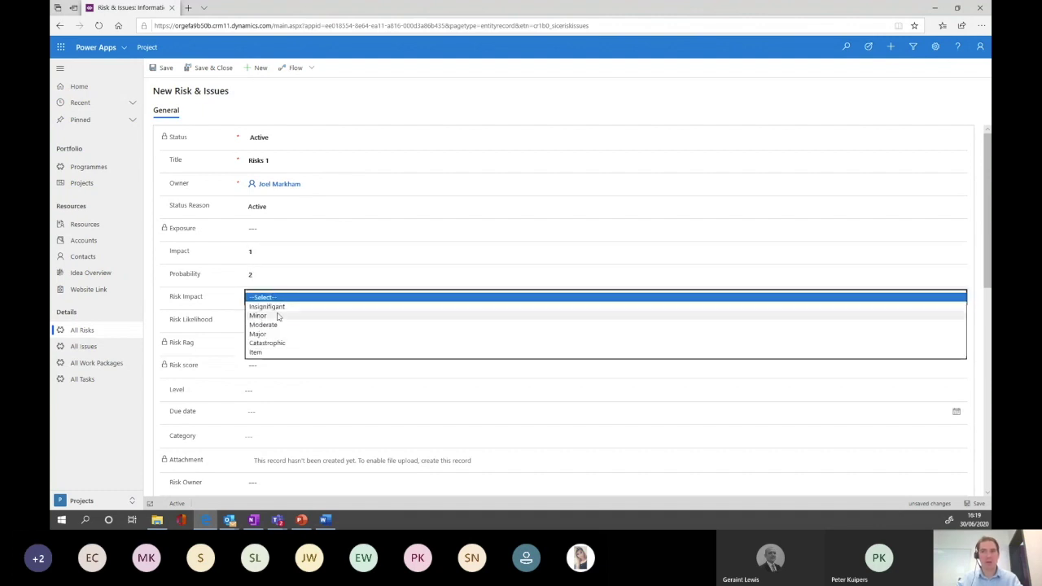
left_click(280, 314)
left_click(277, 321)
left_click(277, 320)
left_click(255, 338)
Give the risk a due date of 6/25/2020 and the category PMO, keeping the form open to check its remaining fields.
left_click(279, 390)
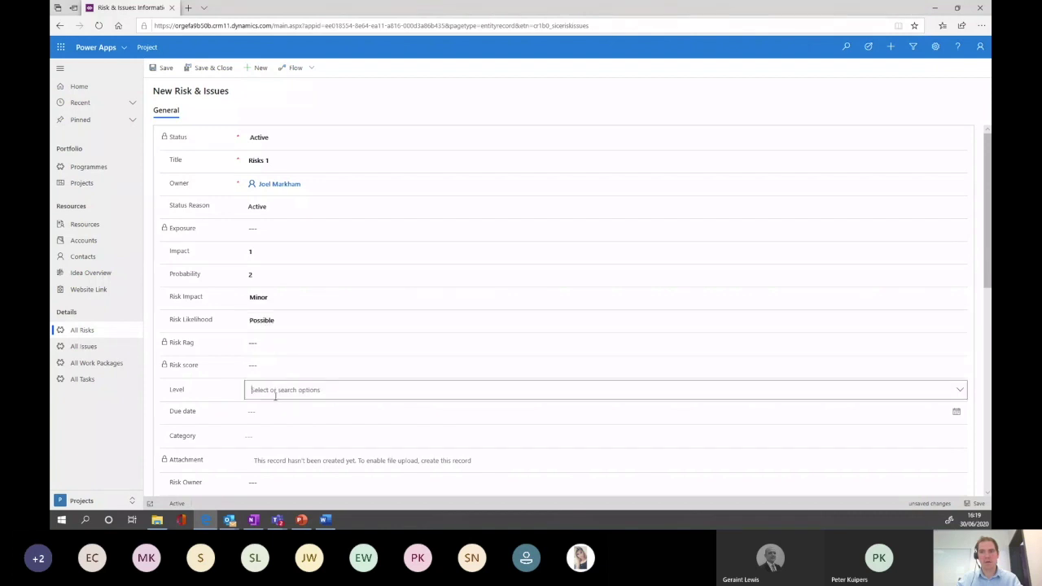
scroll(277, 383, "down", 1)
left_click(320, 356)
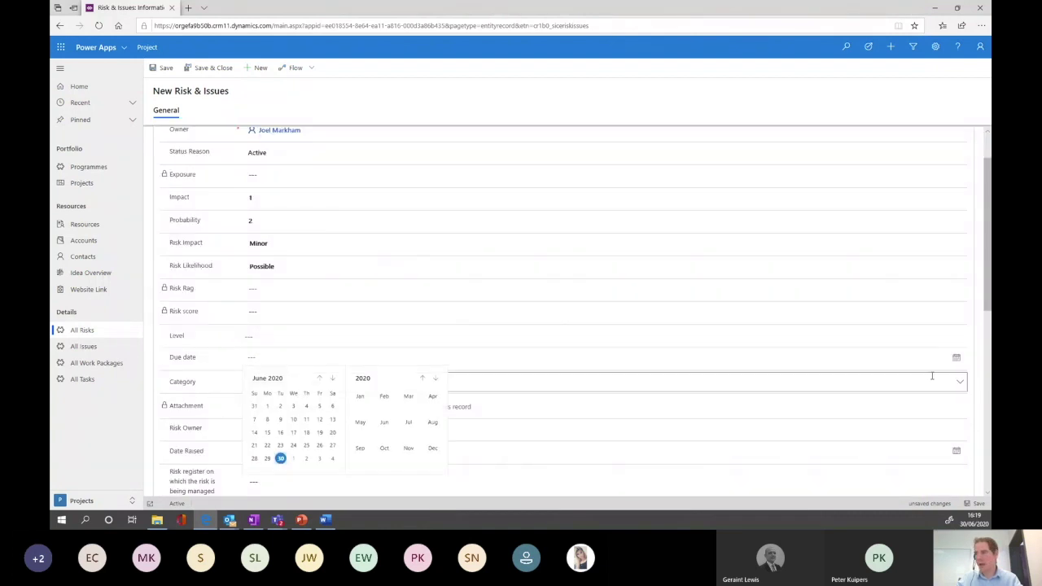
left_click(307, 445)
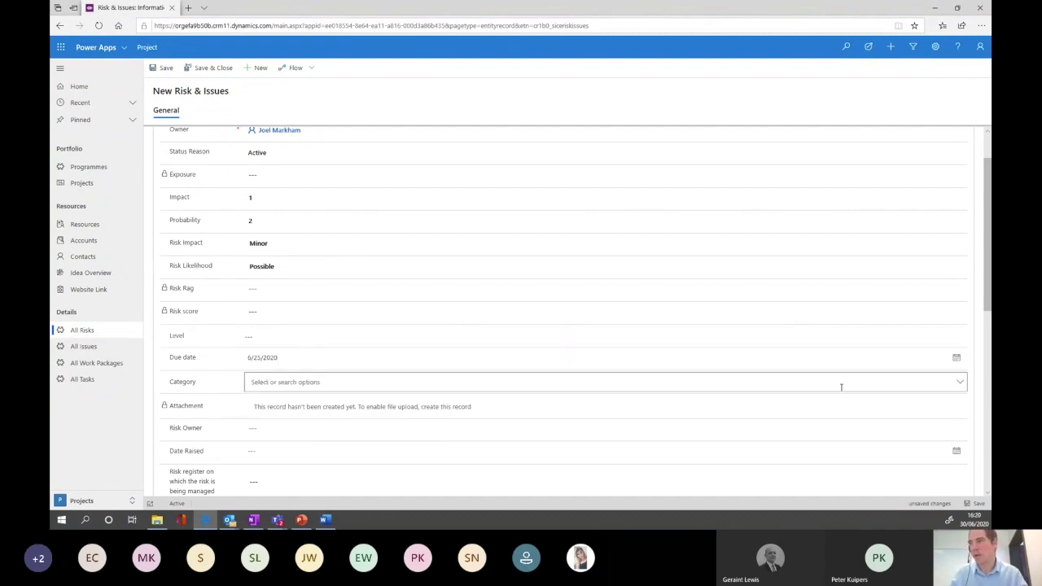
left_click(960, 384)
left_click(253, 438)
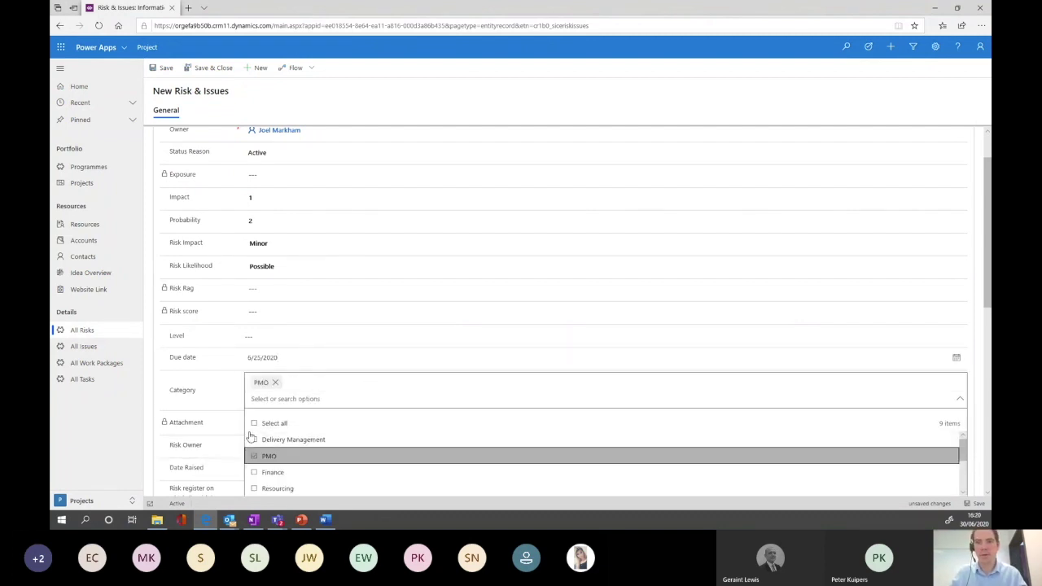
left_click(140, 377)
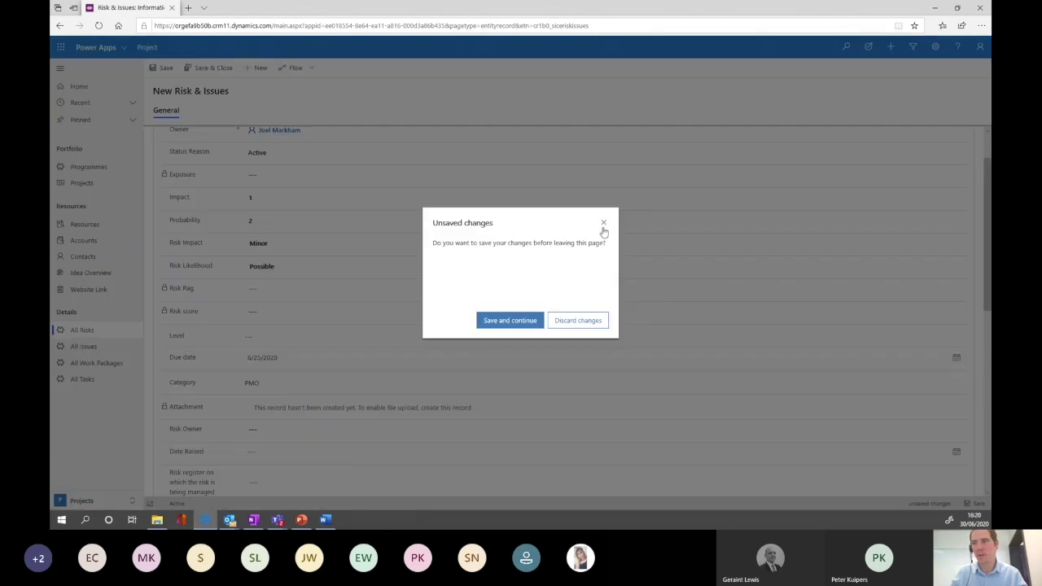
left_click(603, 224)
scroll(398, 330, "down", 3)
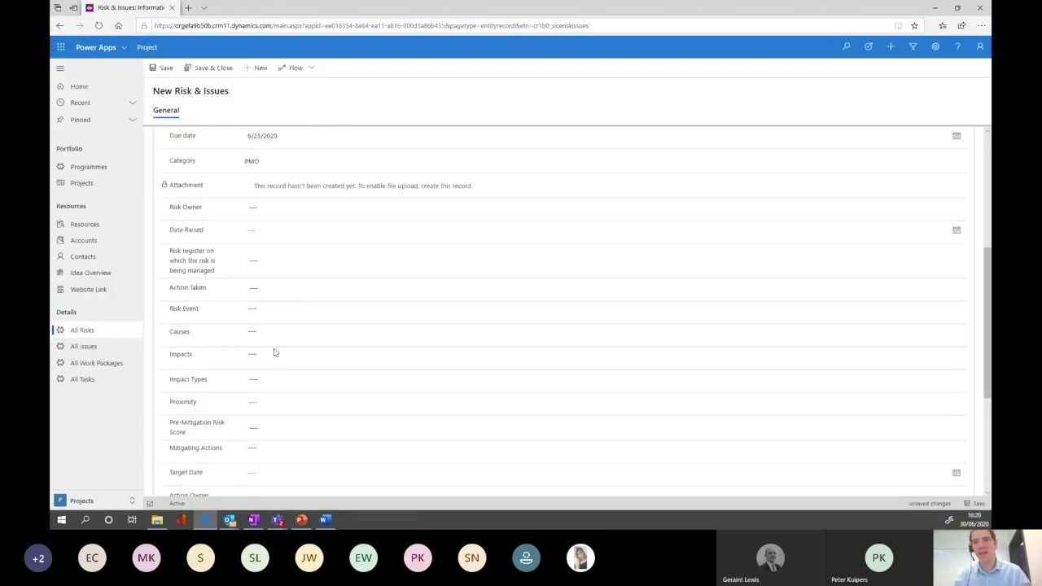
scroll(274, 353, "down", 3)
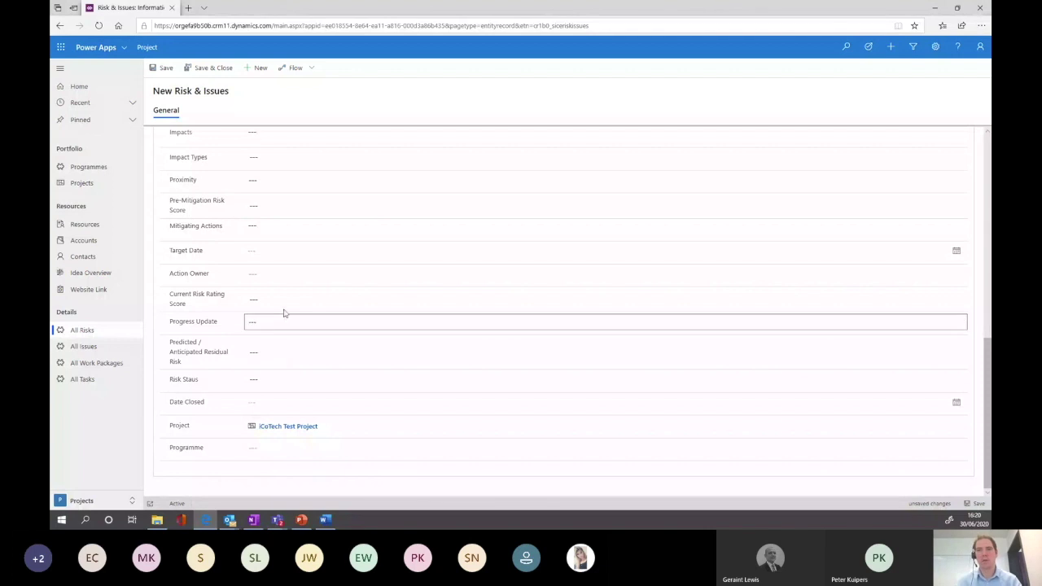
Save the new risk record and close its form to return to the project's risks.
scroll(280, 303, "up", 10)
left_click(209, 68)
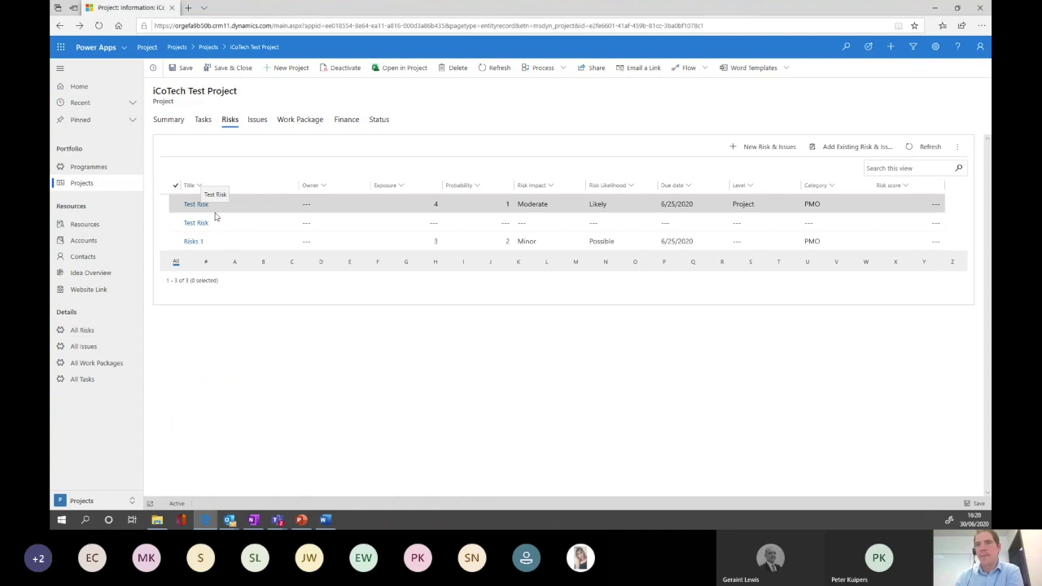
Examine the project's issues list and the blank form for a new issue.
left_click(260, 122)
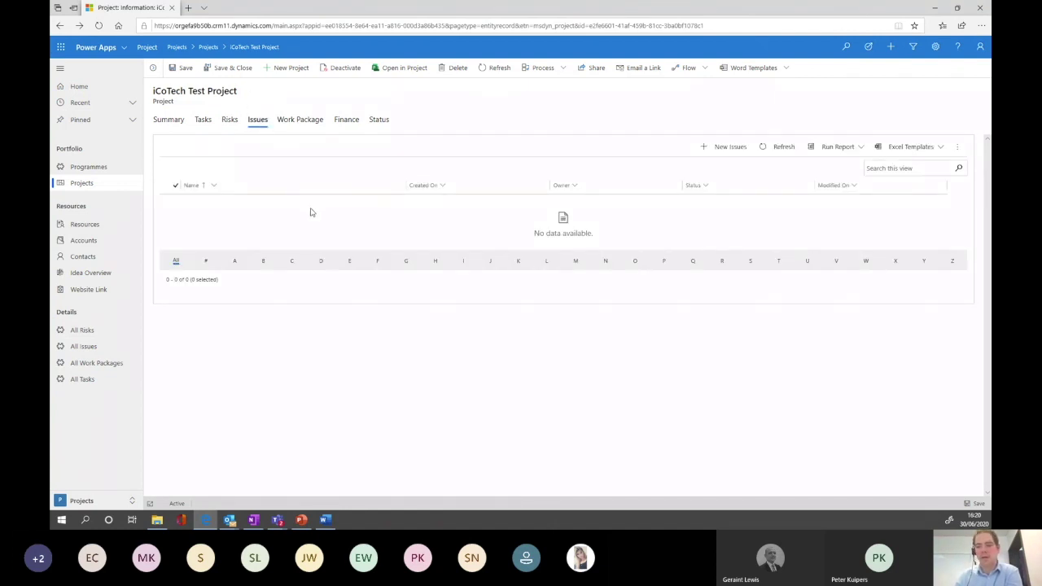
left_click(730, 148)
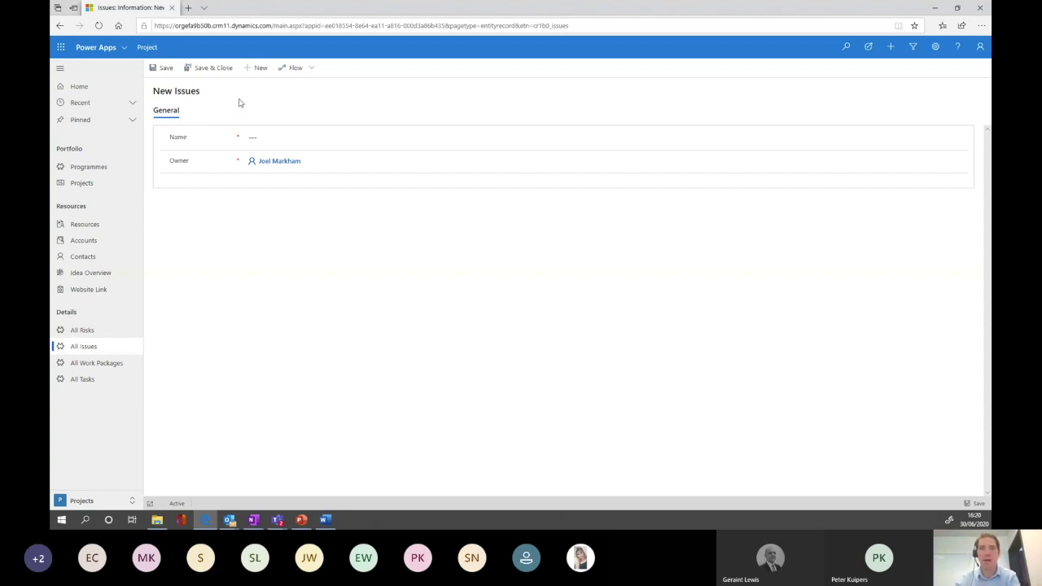
Browse the projects list in the All Projects view and open the task grid of iCoTech Test Project.
left_click(111, 188)
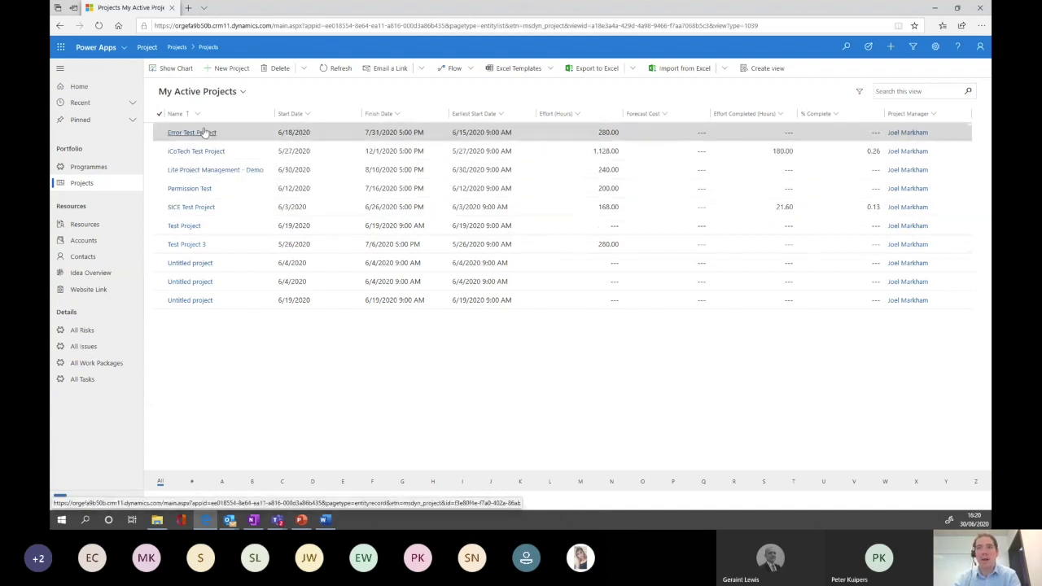
left_click(241, 94)
left_click(203, 140)
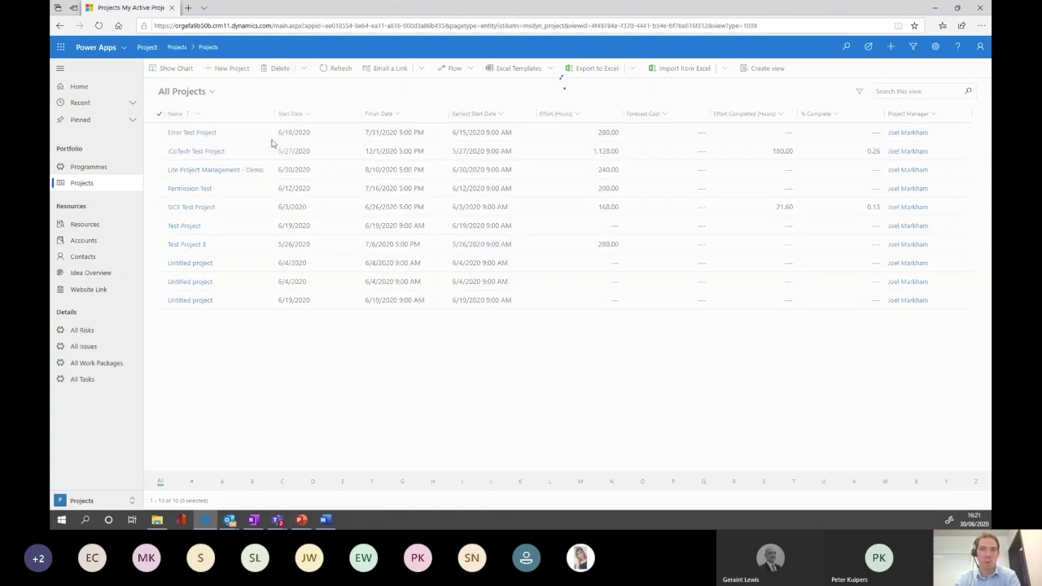
scroll(224, 202, "down", 1)
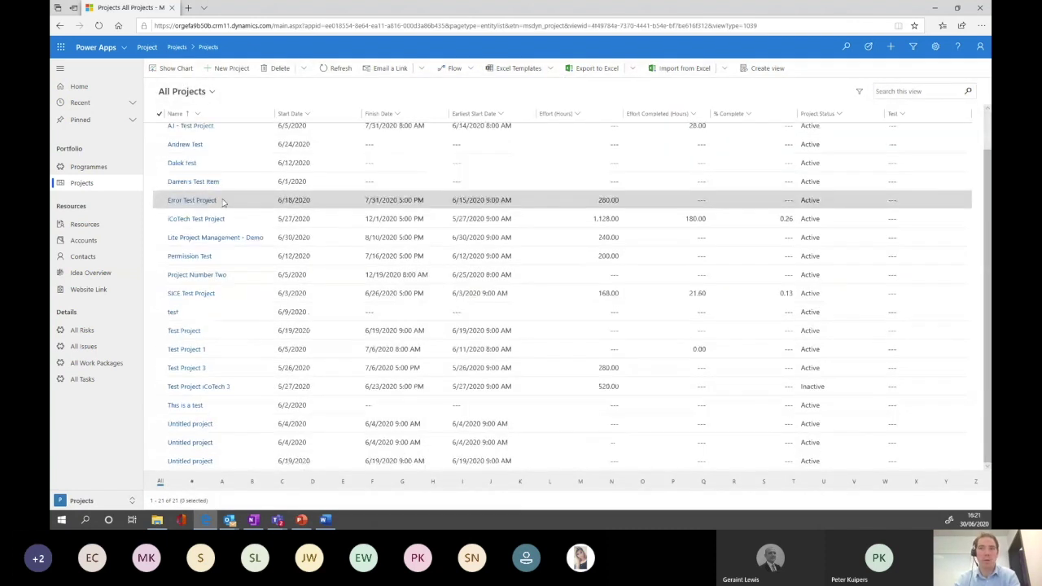
scroll(221, 202, "up", 1)
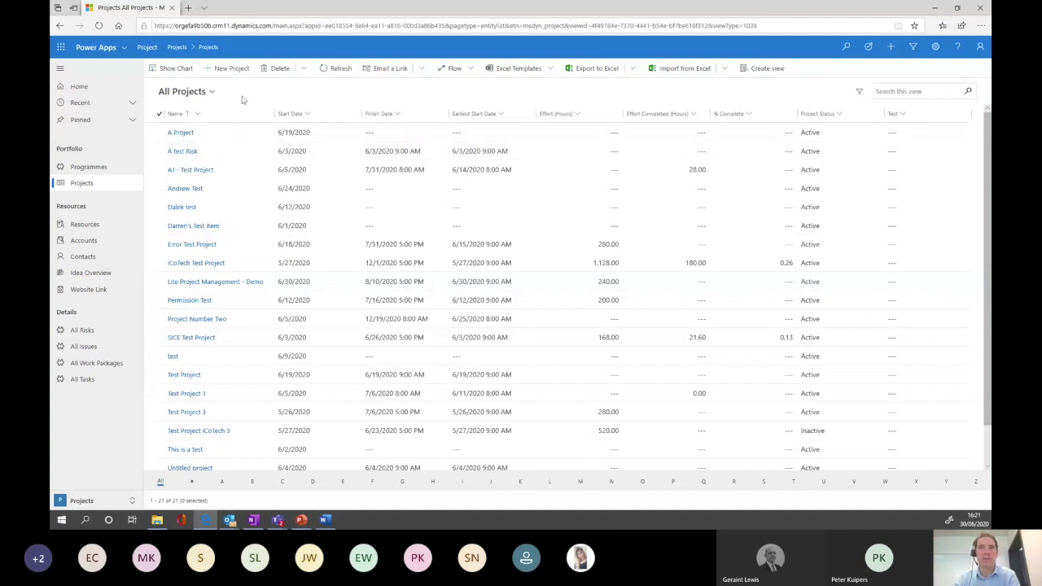
left_click(195, 269)
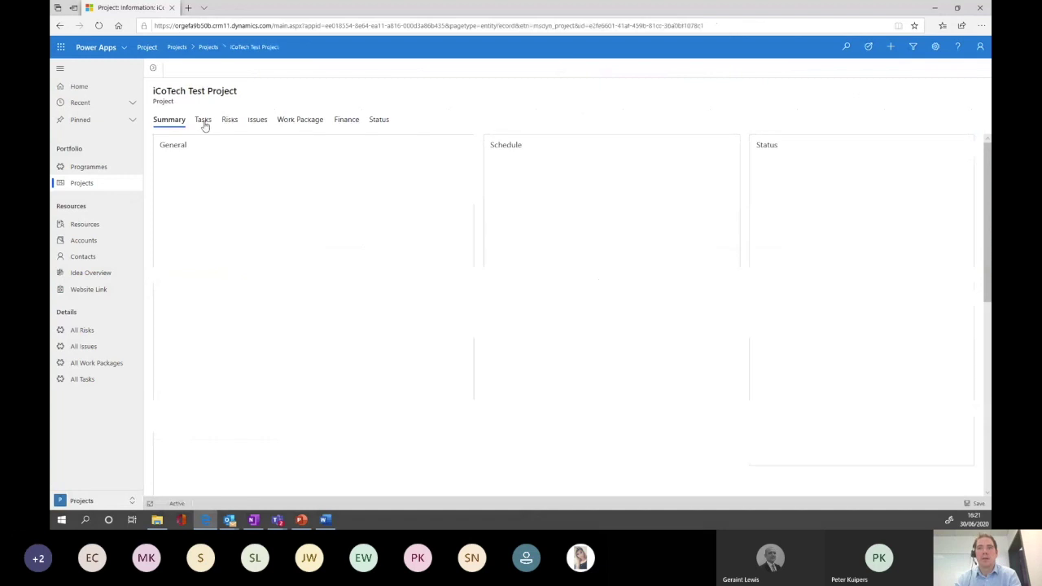
left_click(204, 120)
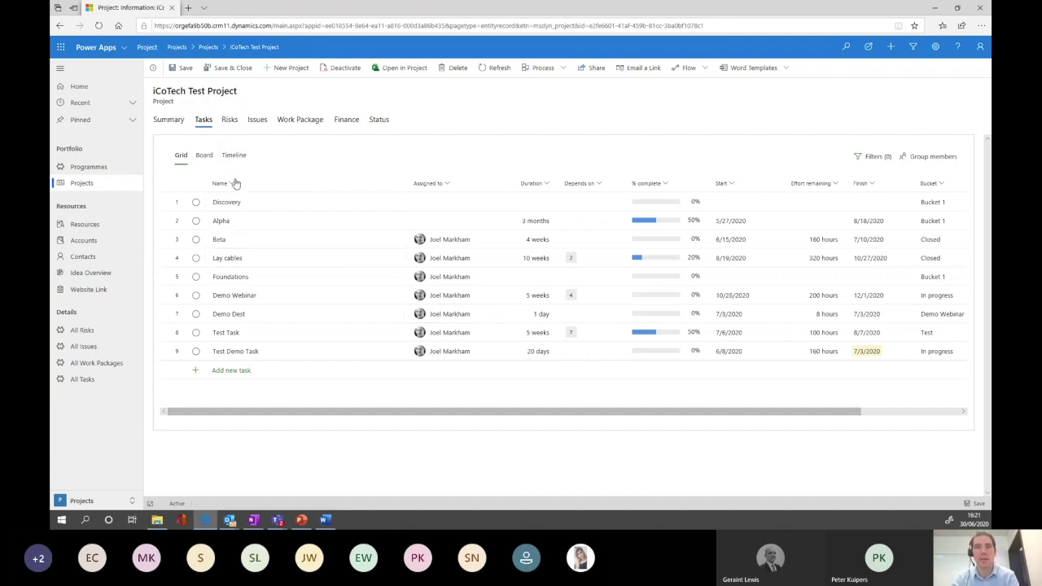
Open the user-type bookable resource listed directly below the contact-type one and examine its work hours calendar and general details.
left_click(114, 225)
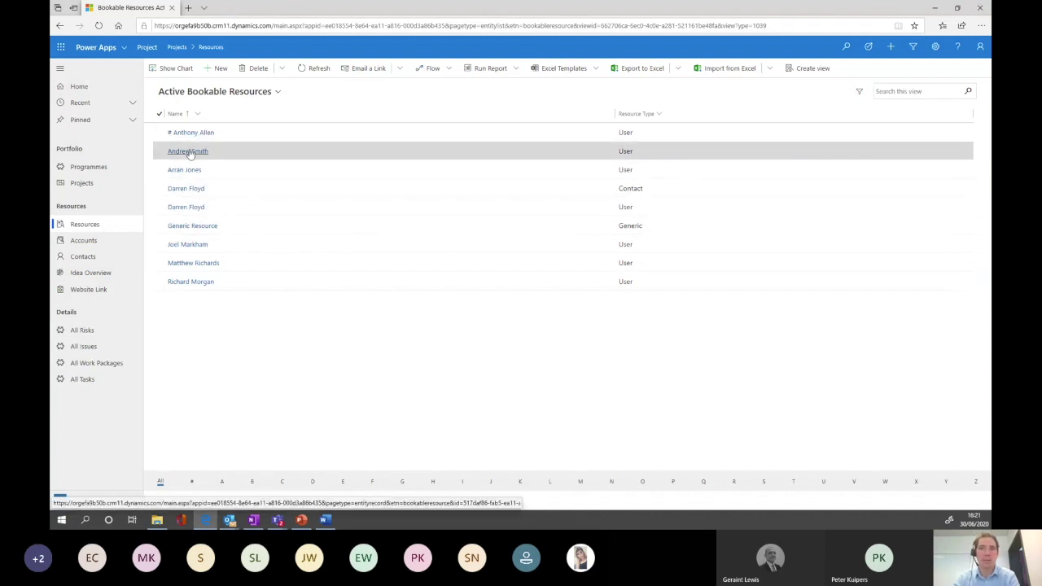
left_click(187, 208)
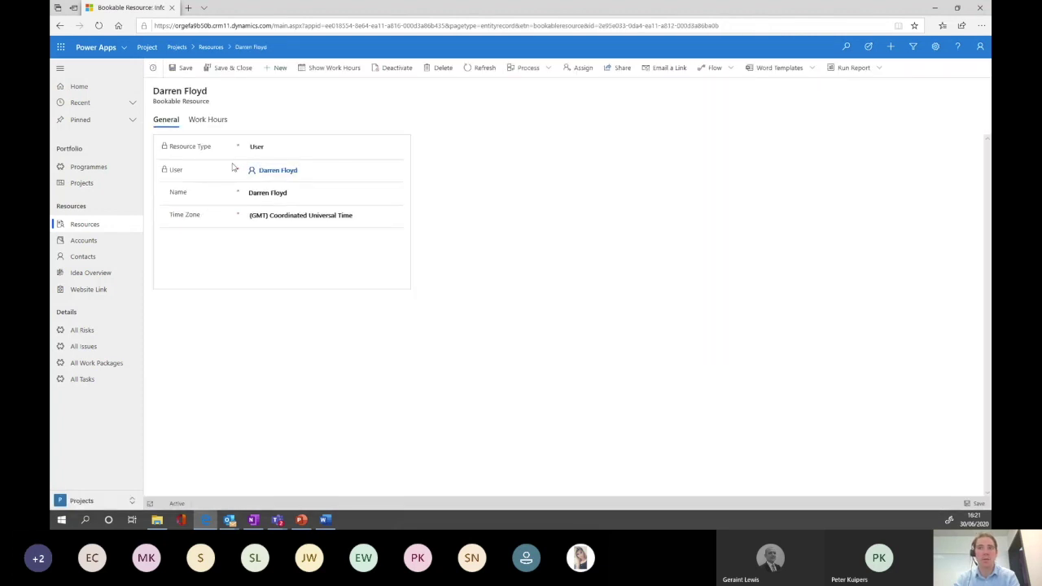
left_click(208, 119)
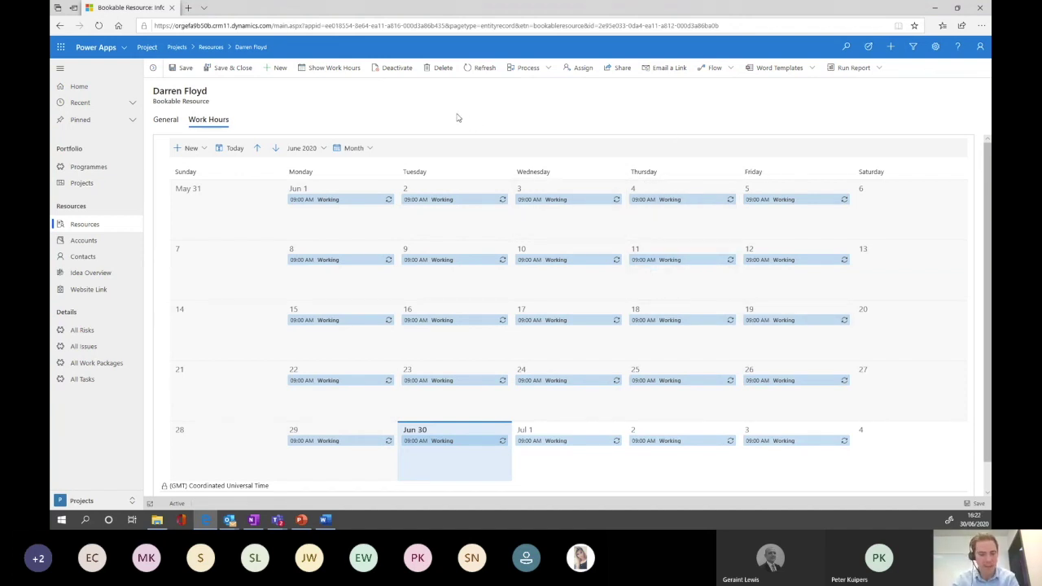
left_click(166, 121)
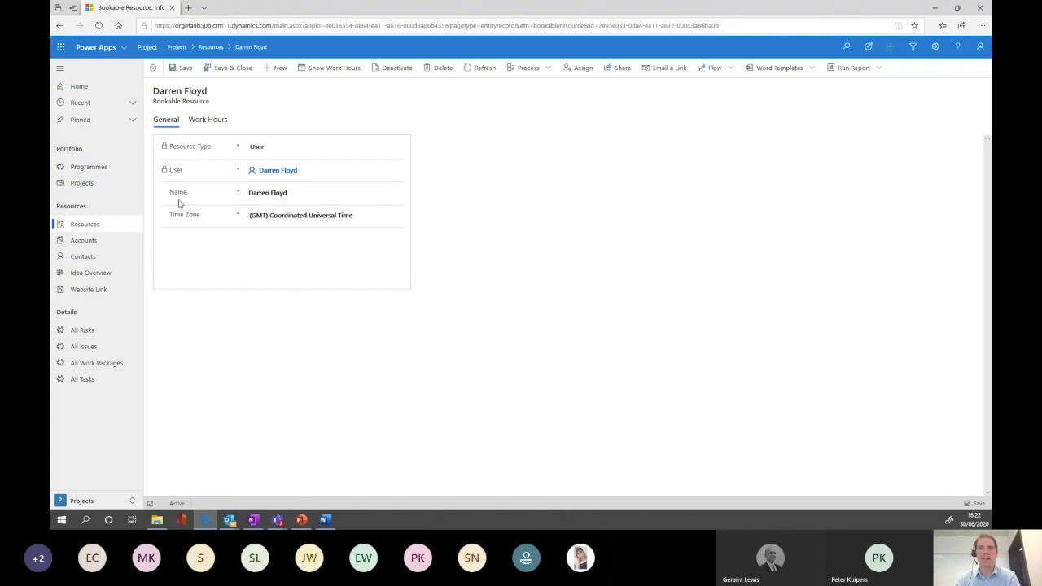
Return to the bookable resources list and view it as Resources and as Inactive Bookable Resources.
left_click(117, 227)
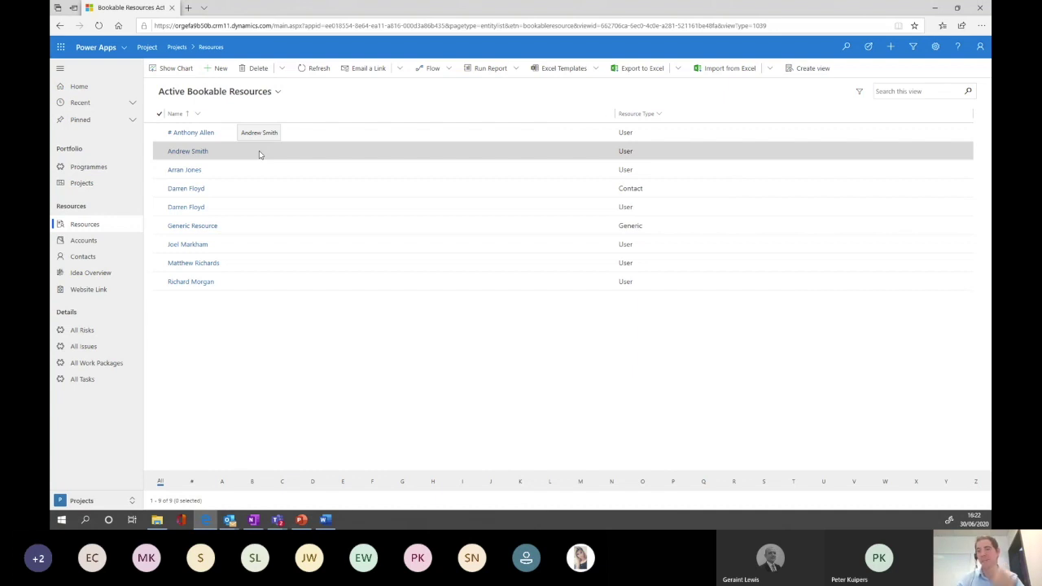
left_click(277, 96)
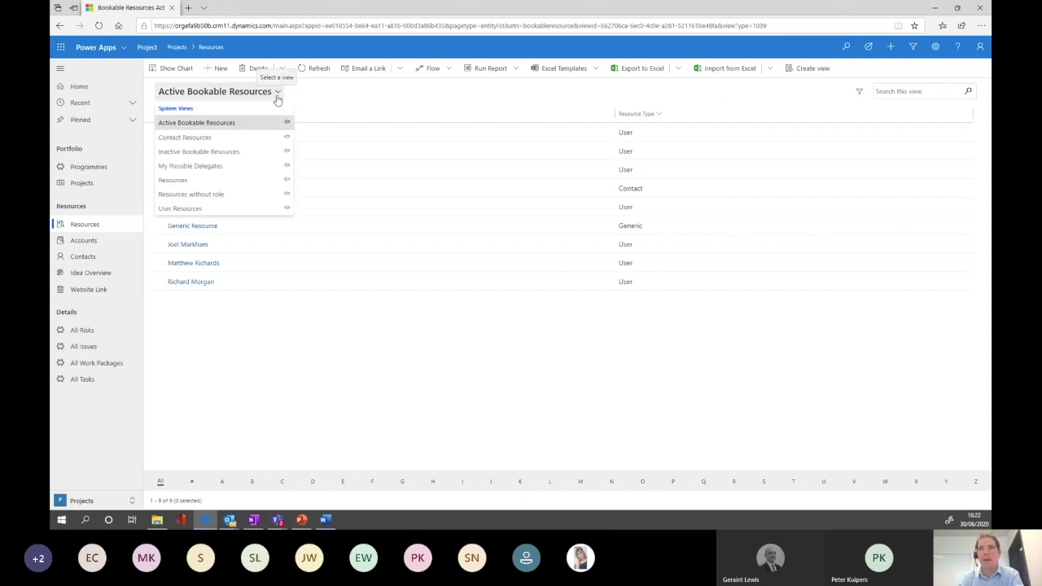
left_click(234, 180)
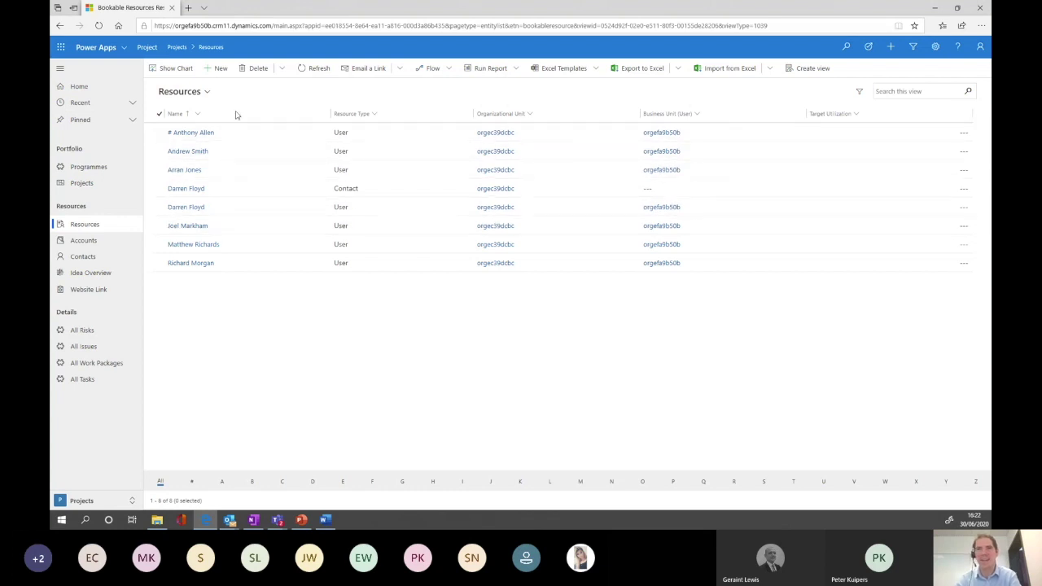
left_click(208, 93)
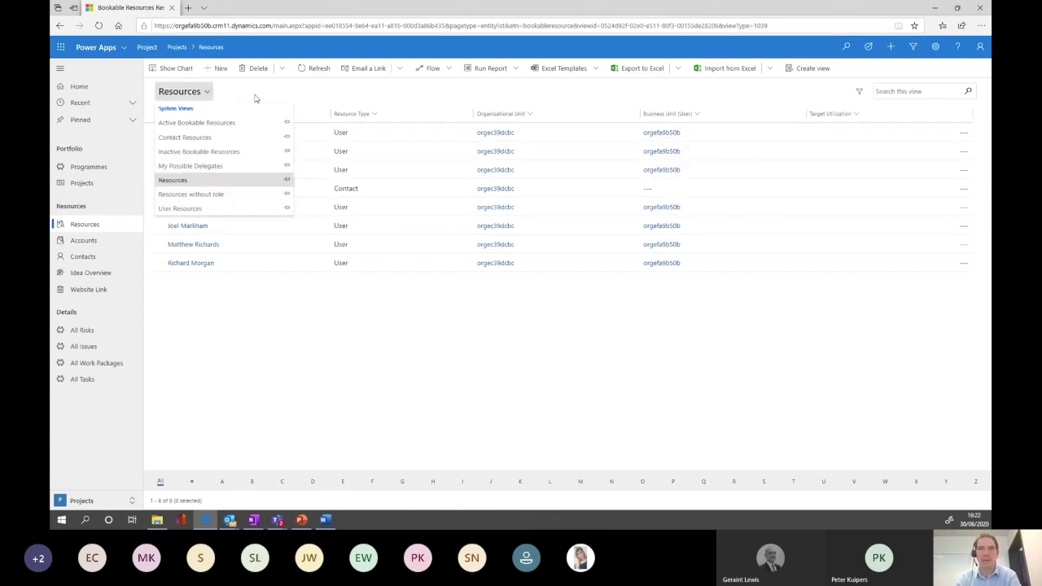
left_click(225, 153)
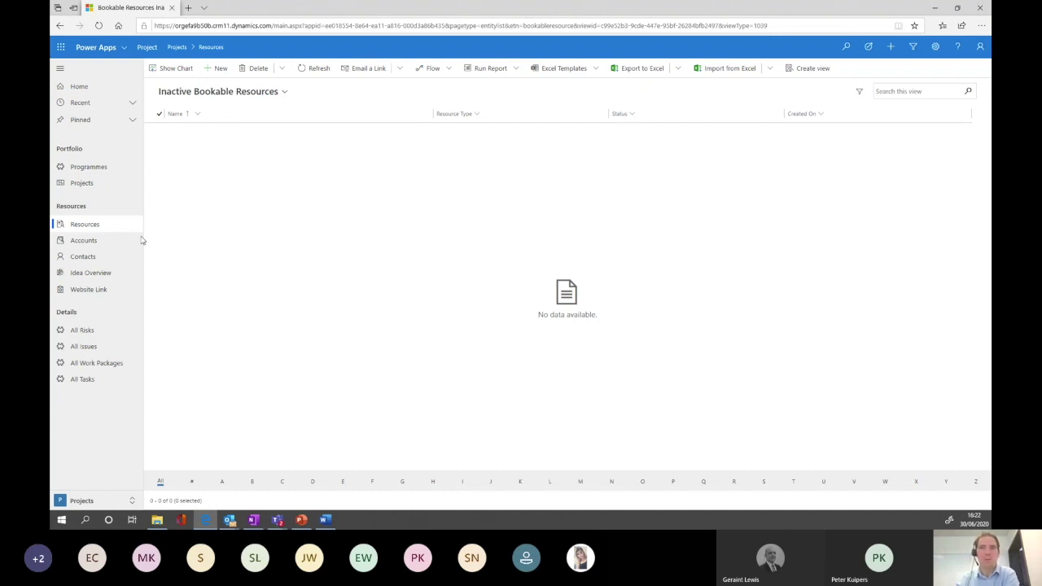
Review the My Active Accounts and My Active Contacts lists, including the system views available for contacts.
left_click(102, 243)
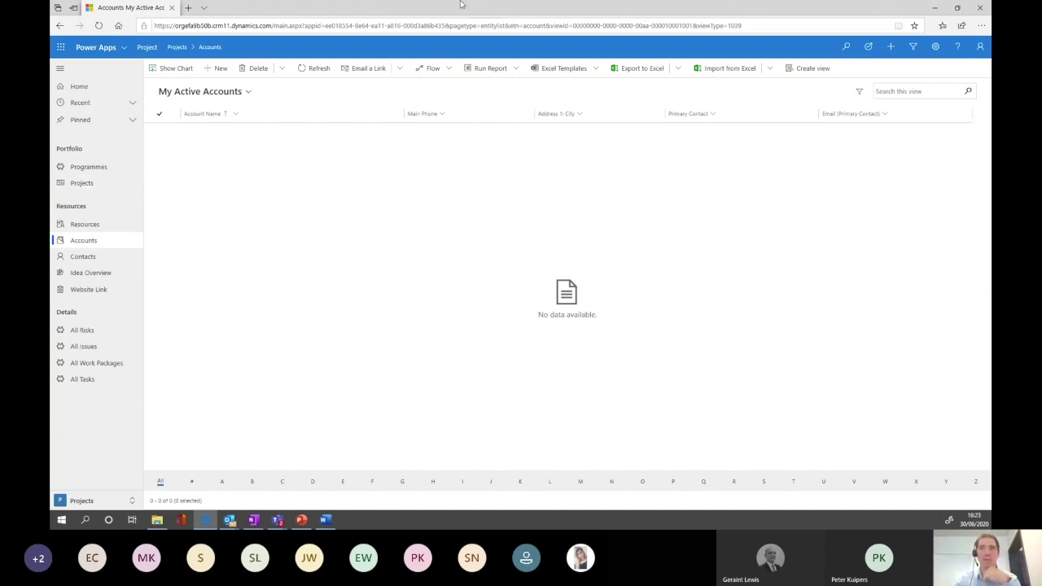
left_click_drag(218, 25, 239, 67)
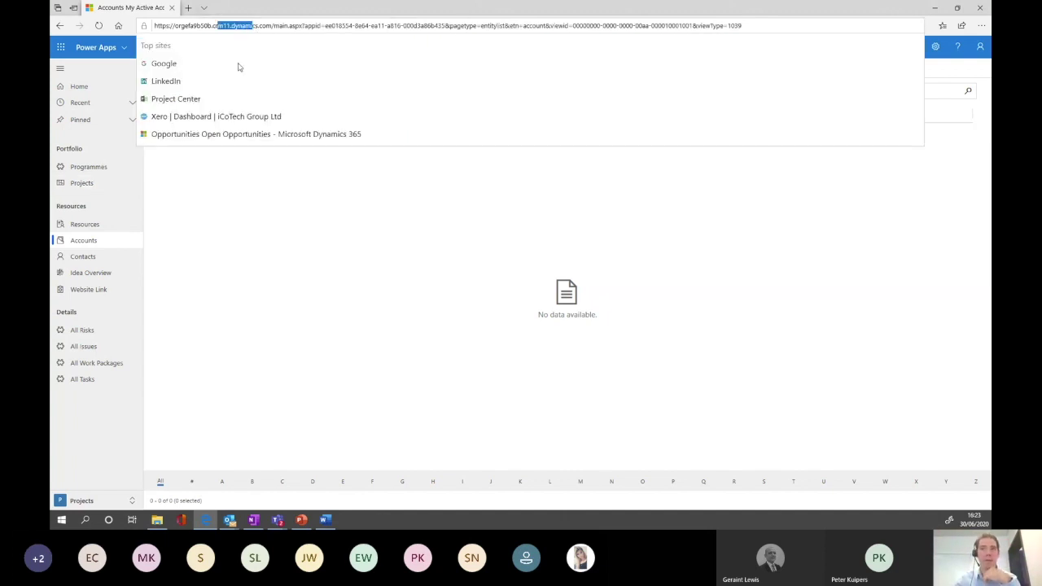
left_click(217, 171)
left_click(96, 258)
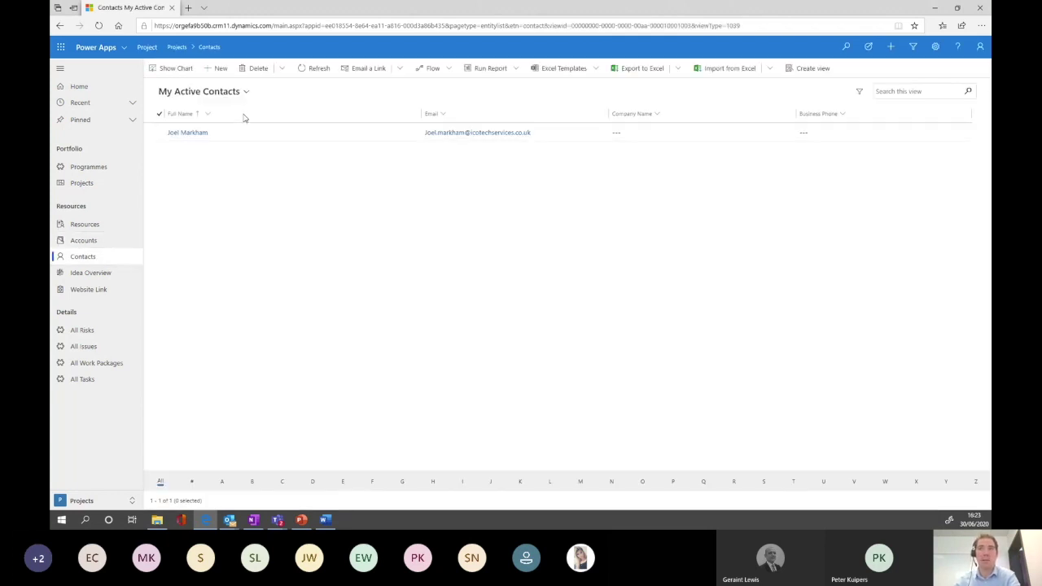
left_click(249, 93)
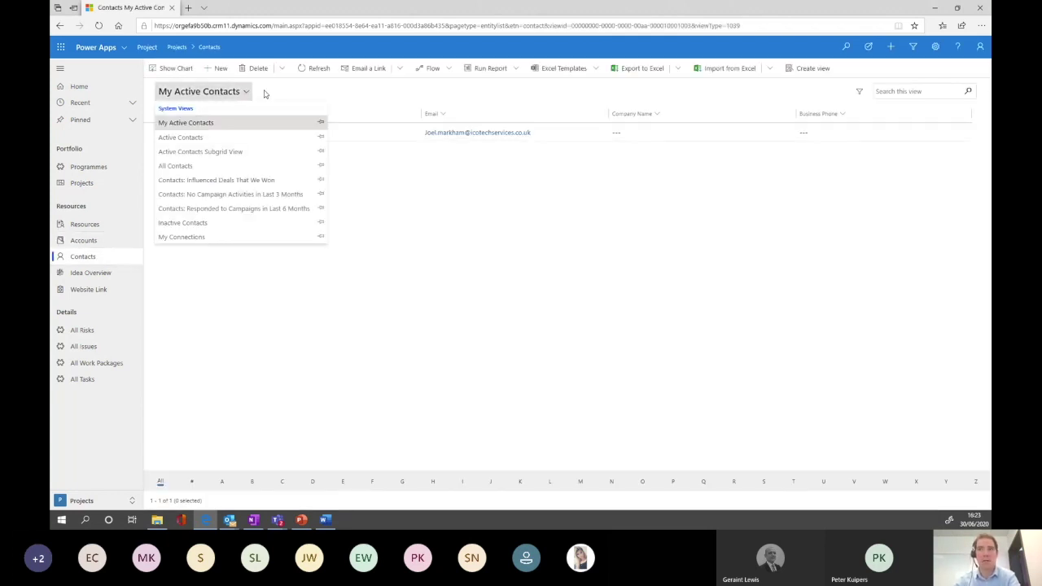
left_click(264, 93)
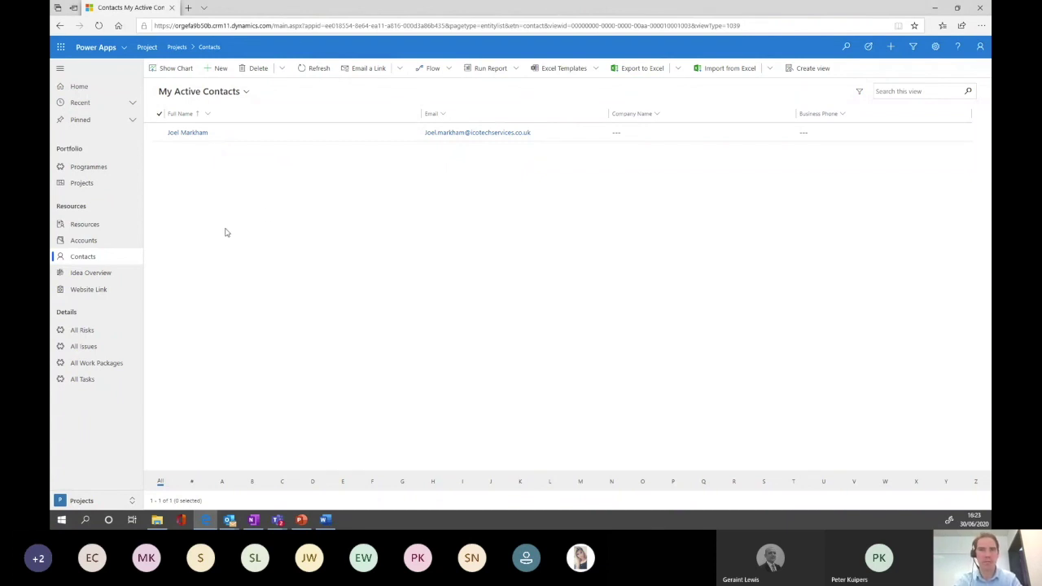
right_click(107, 291)
left_click(190, 281)
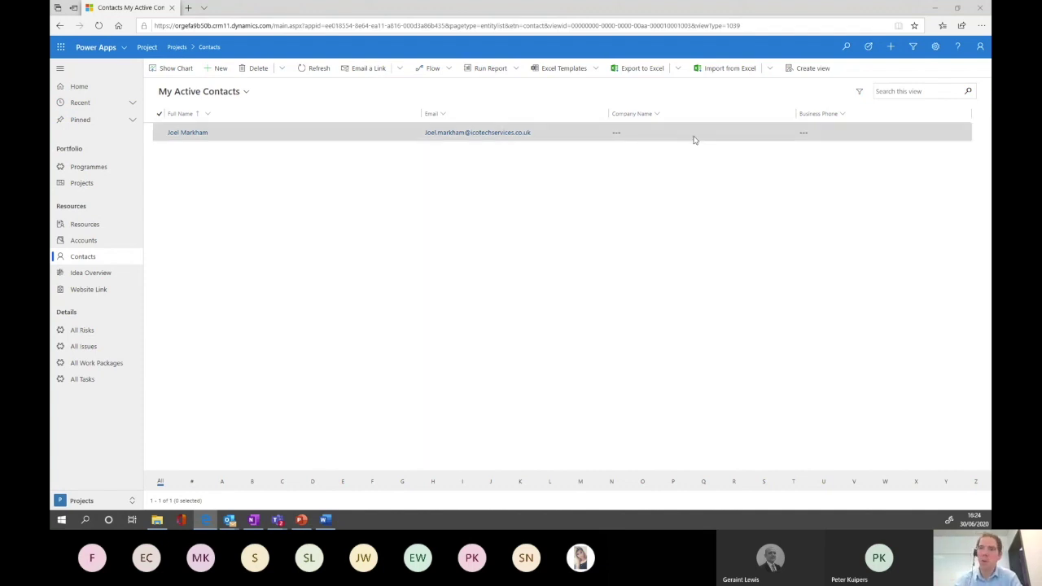
Open the list of all risks across projects and switch it to the Active Risks view.
left_click(93, 334)
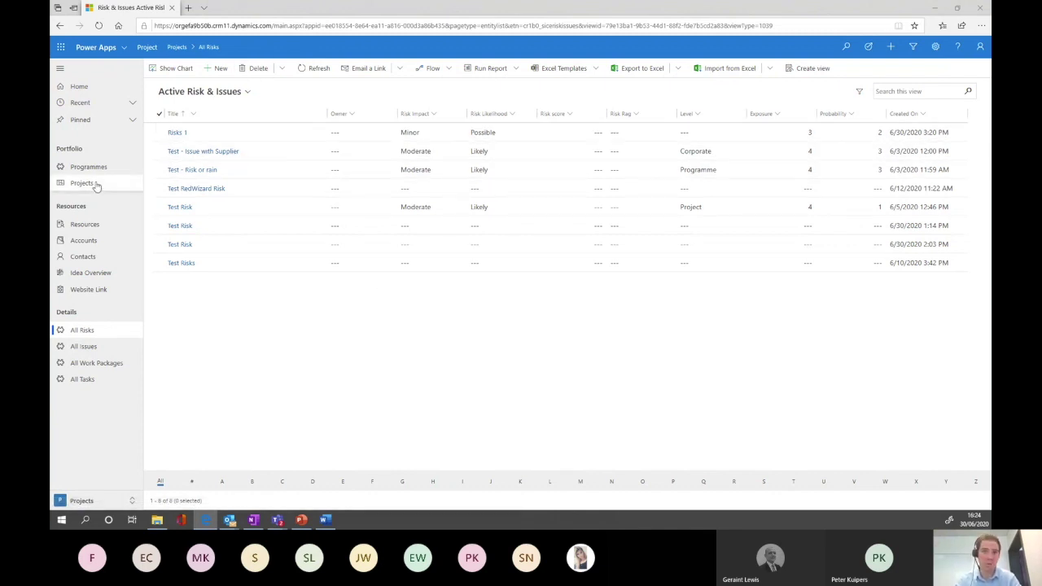
left_click(246, 91)
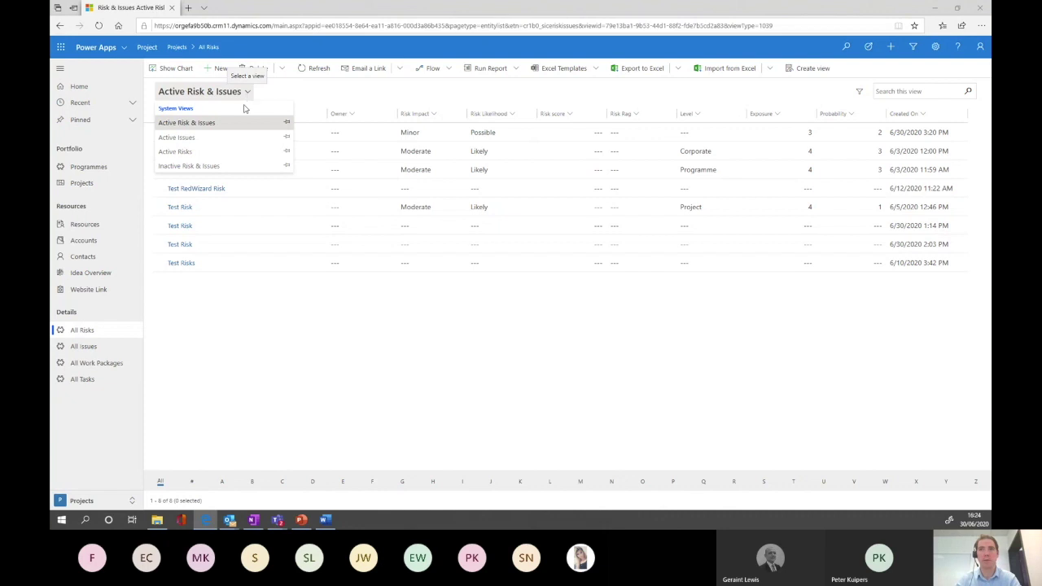
left_click(230, 153)
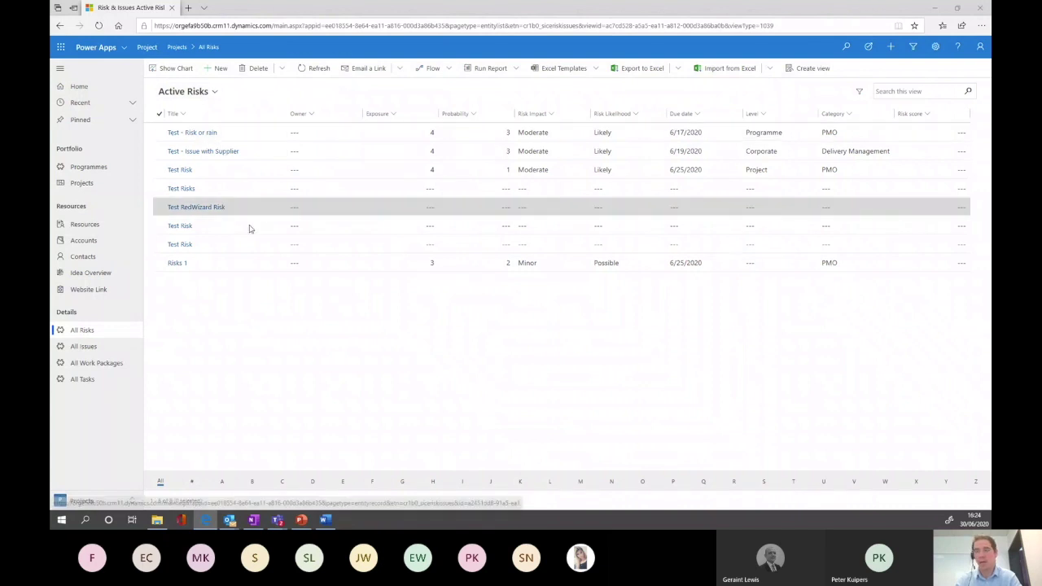
Review the list of all issues and its available views, keeping Active Issues selected.
left_click(107, 348)
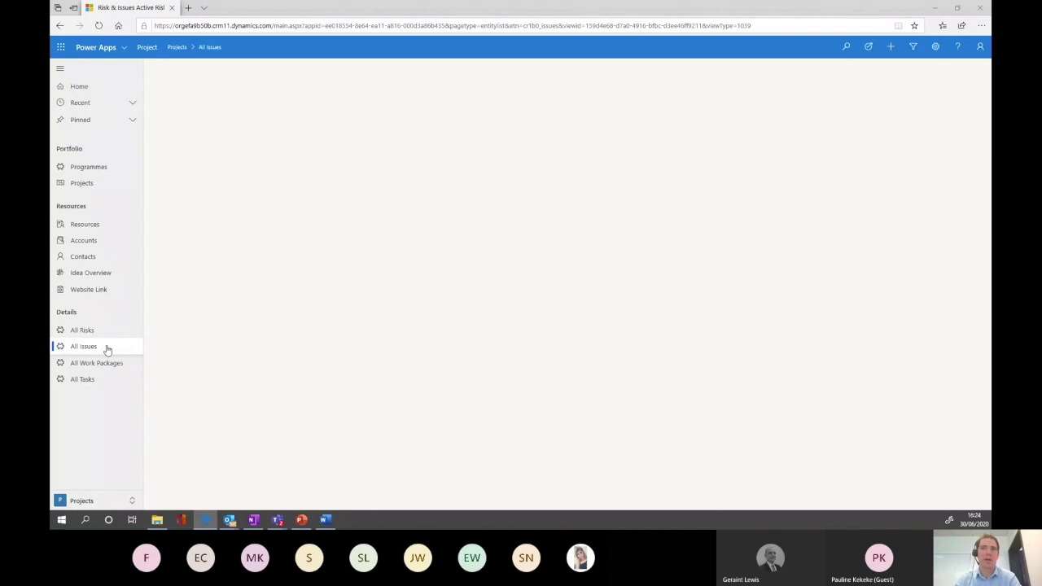
left_click(220, 92)
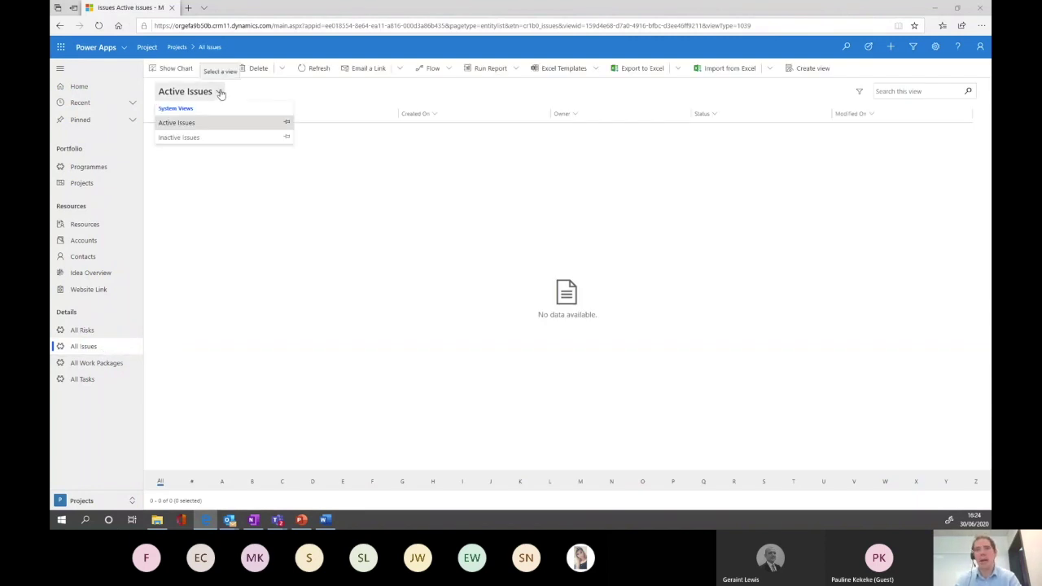
left_click(222, 123)
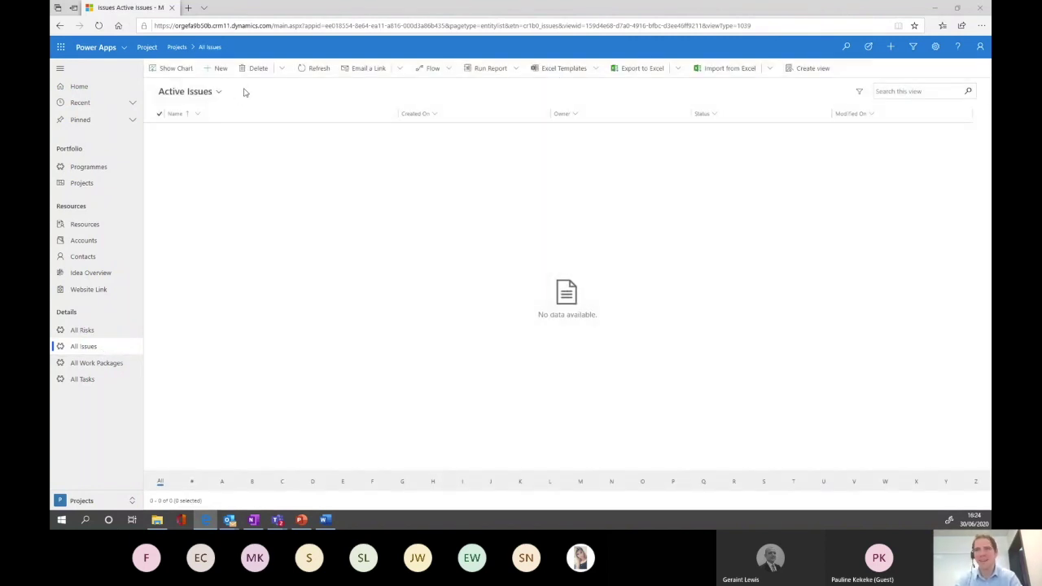
Examine the details of work package WP1 in the active work packages and return to the list.
left_click(96, 363)
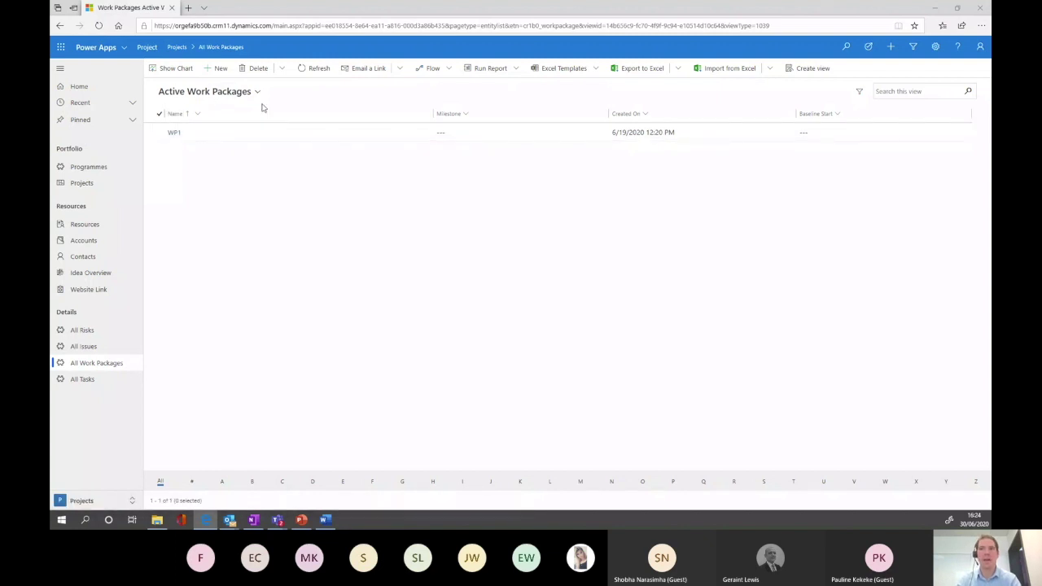
left_click(174, 133)
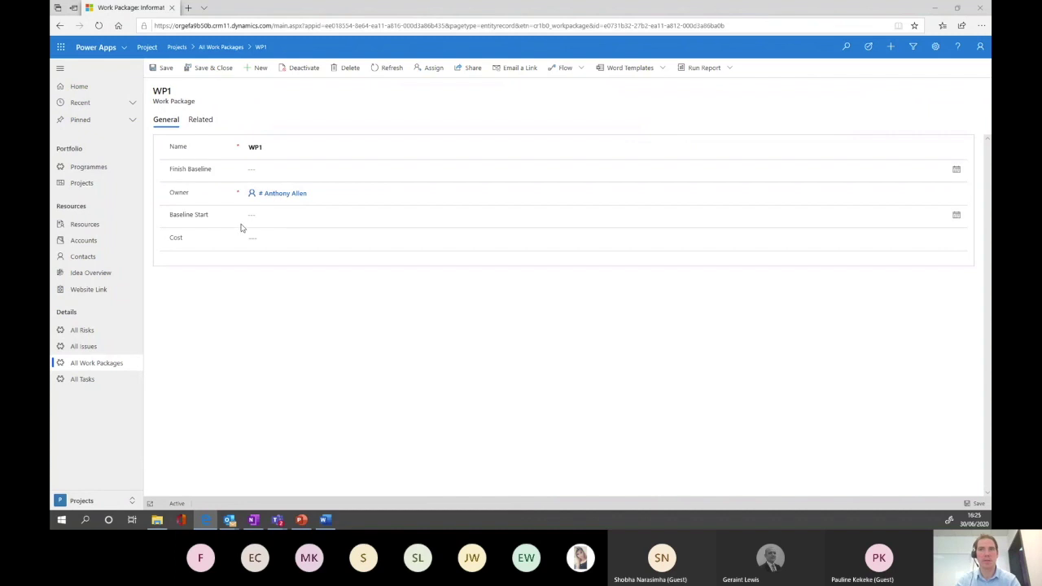
left_click(97, 364)
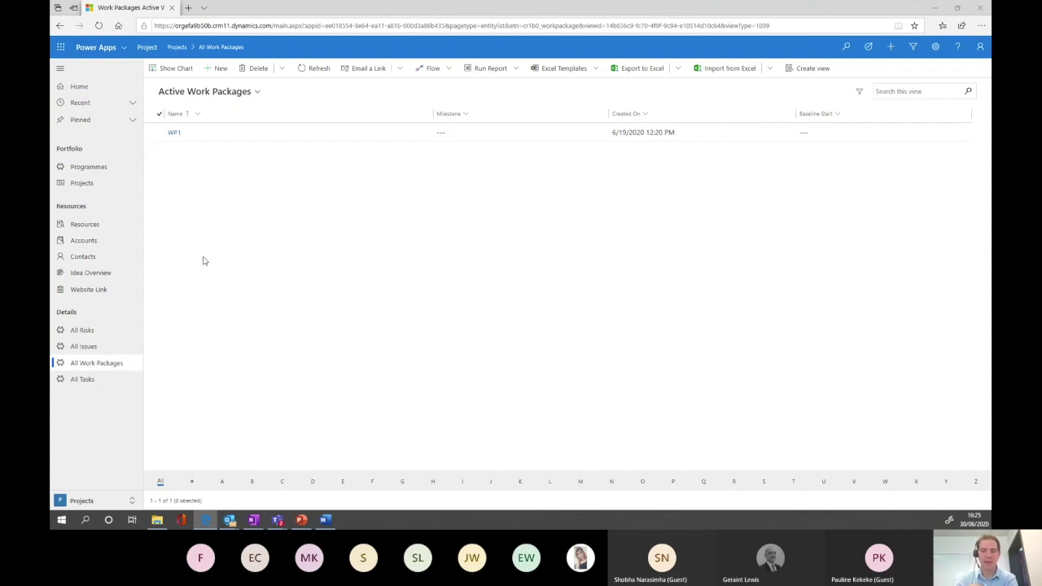
Look through the tasks of every project in the All Project Tasks view.
left_click(71, 380)
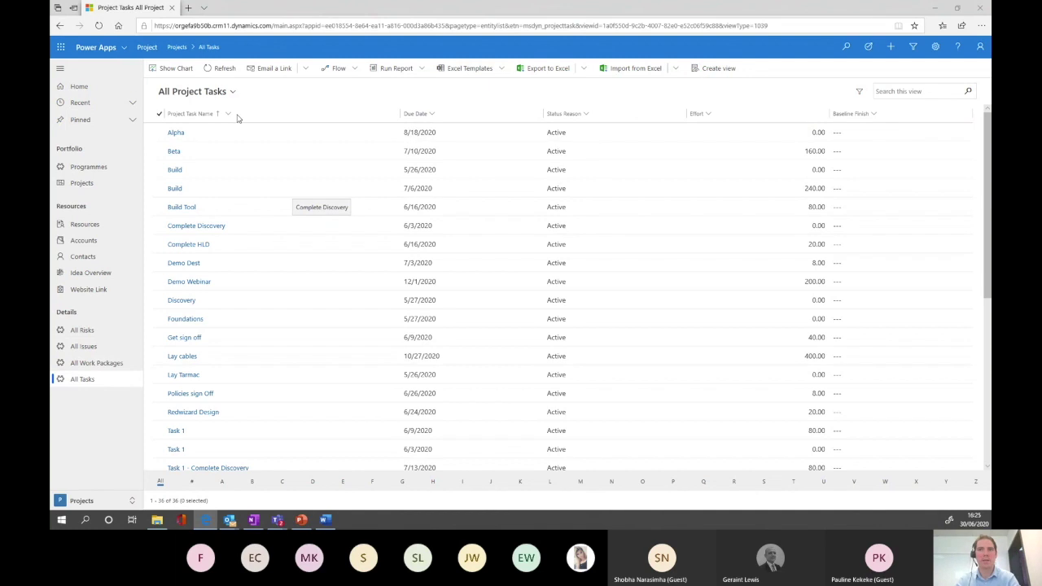
scroll(249, 173, "down", 4)
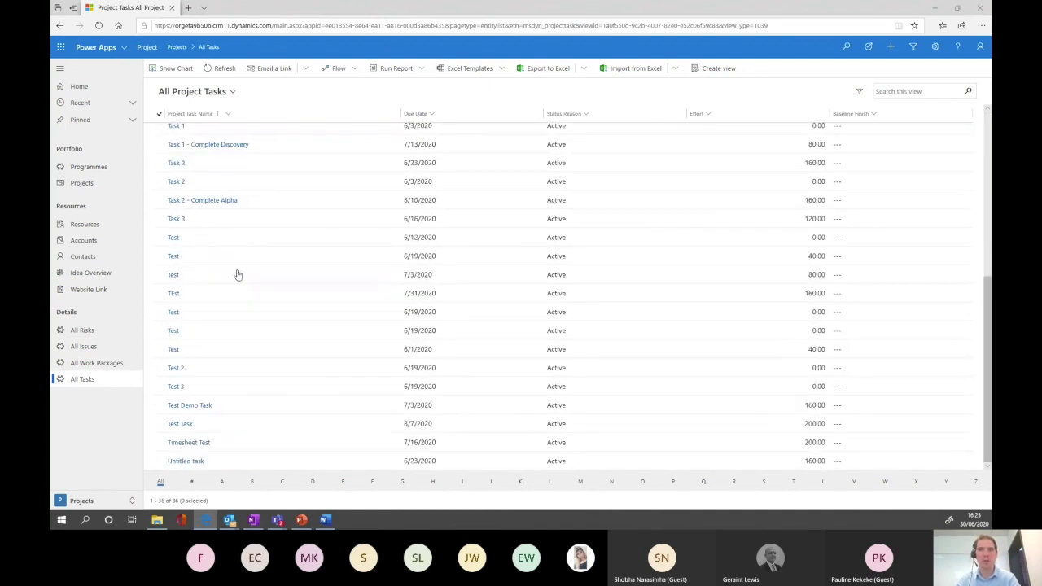
Switch the task list to the My Open Project Tasks view and look through its tasks.
scroll(241, 271, "up", 5)
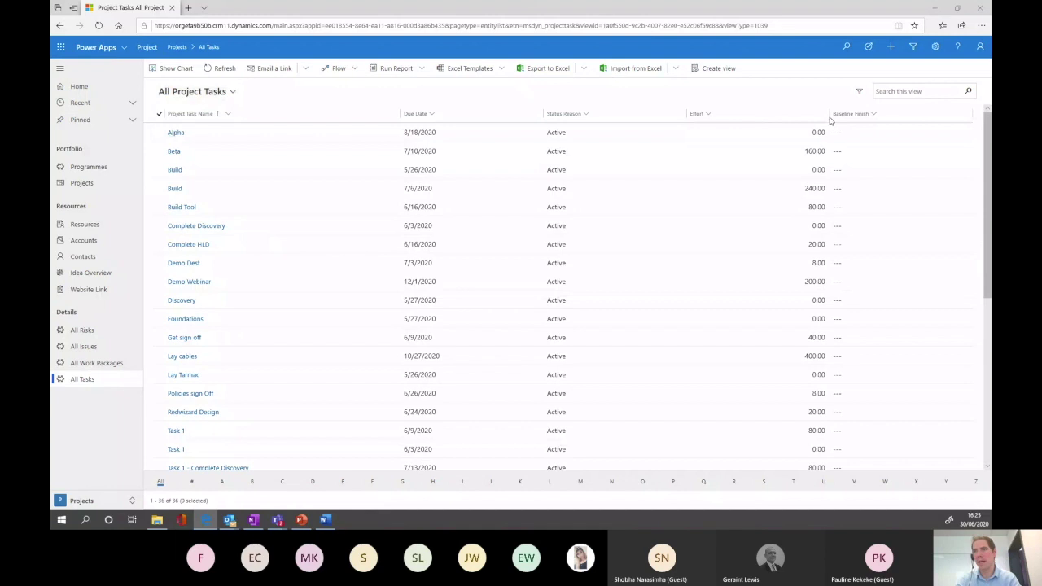
left_click(232, 92)
left_click(227, 123)
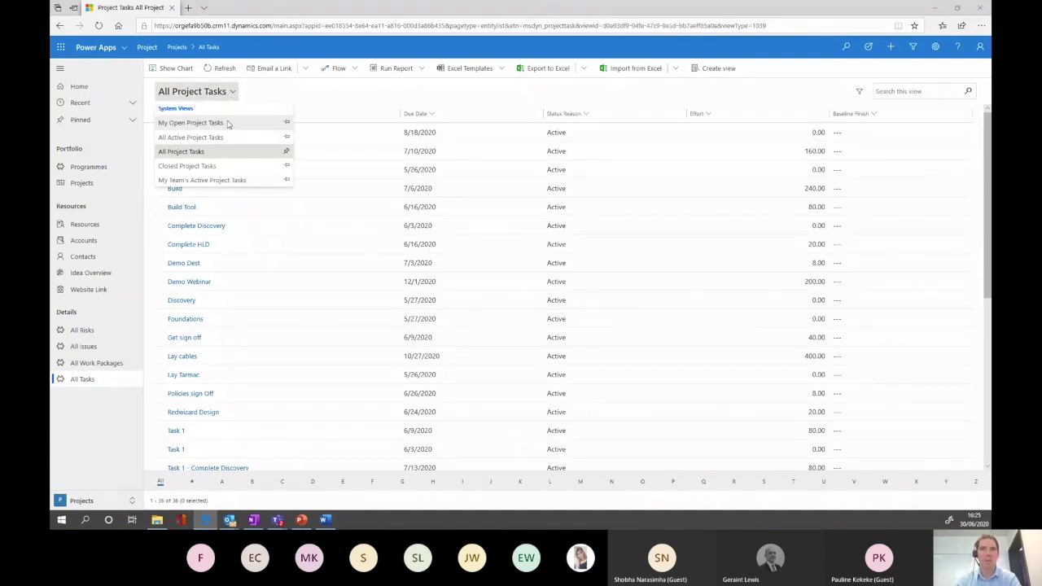
scroll(259, 216, "down", 5)
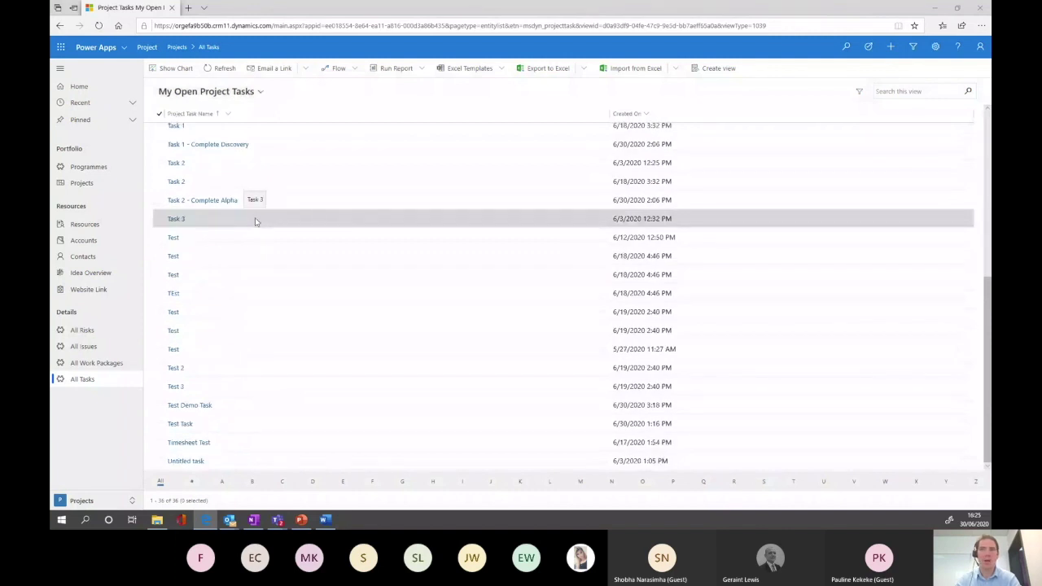
scroll(255, 221, "up", 5)
Open the Beta task's details, start a new note in its timeline and discard it.
left_click(175, 149)
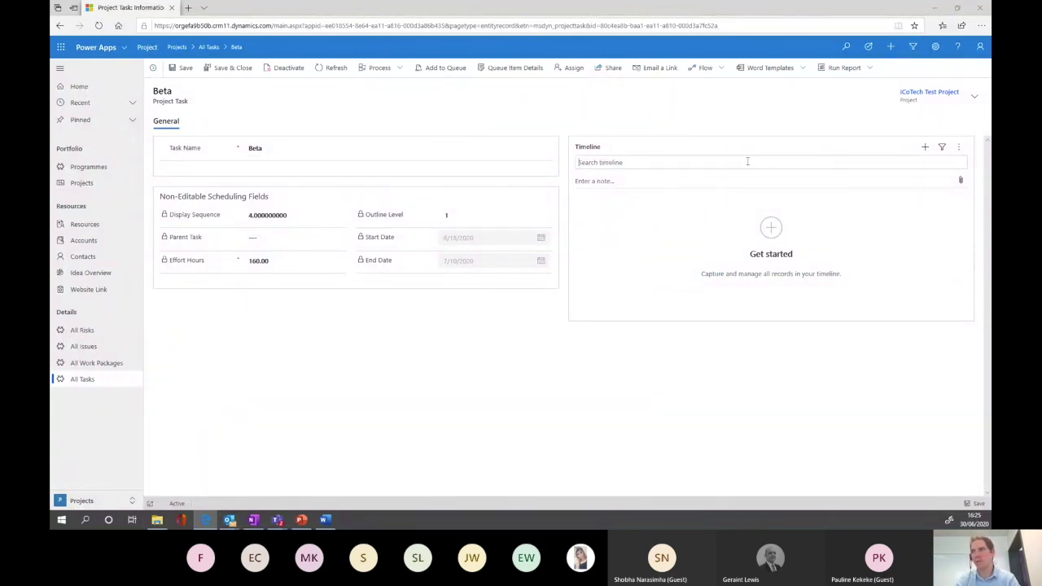
left_click(958, 147)
left_click(926, 148)
left_click(901, 173)
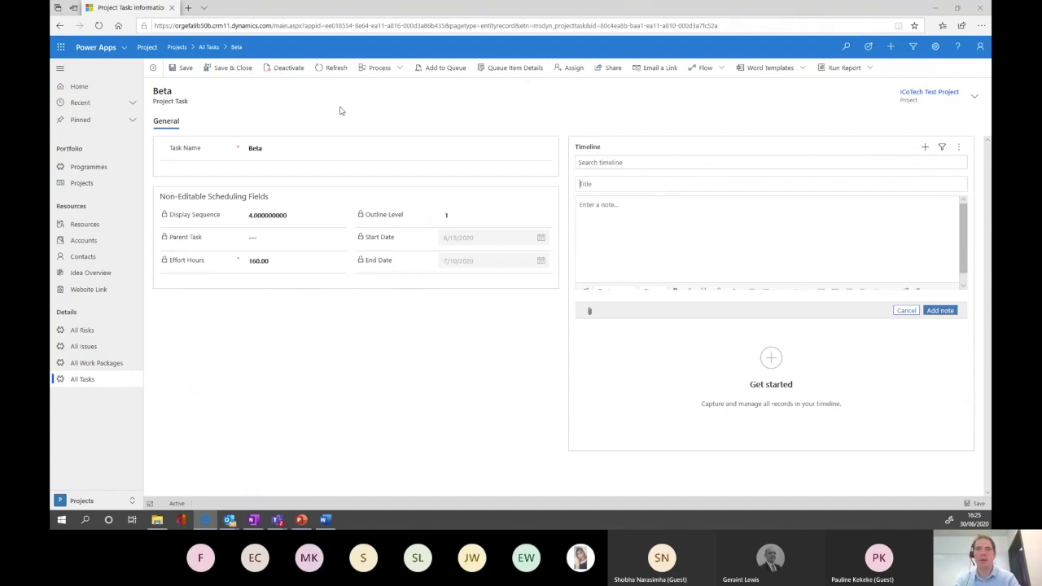
left_click(908, 311)
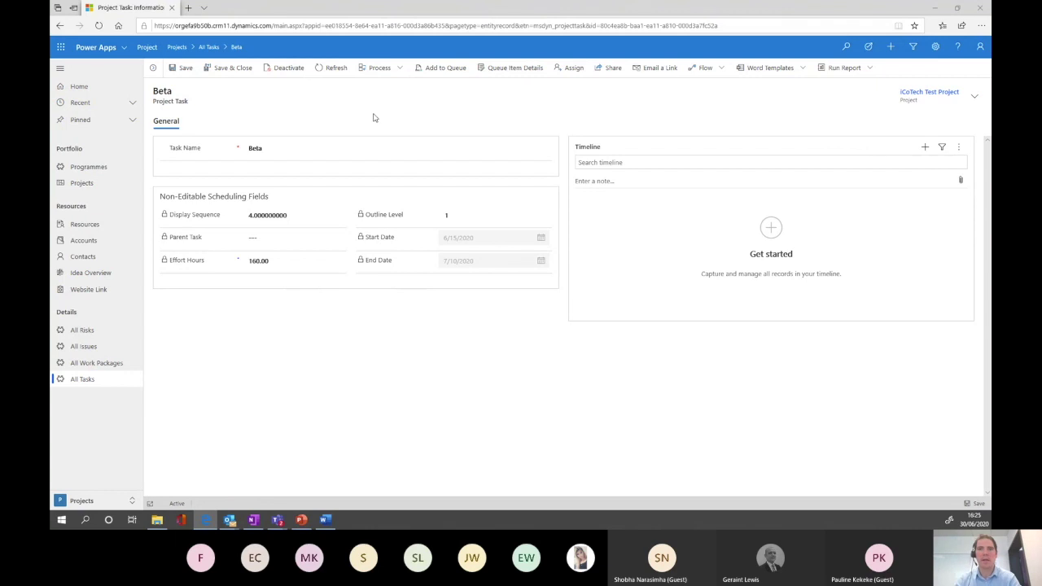
Return to the active work packages list and try to open the iCoTech Demo PWA site from the browser favourites.
left_click(89, 363)
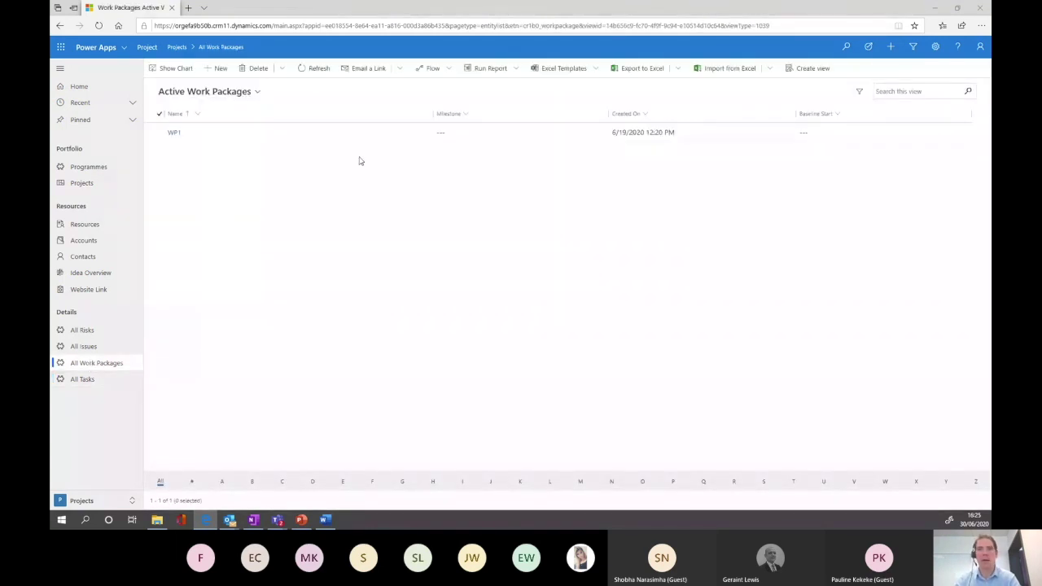
left_click(941, 27)
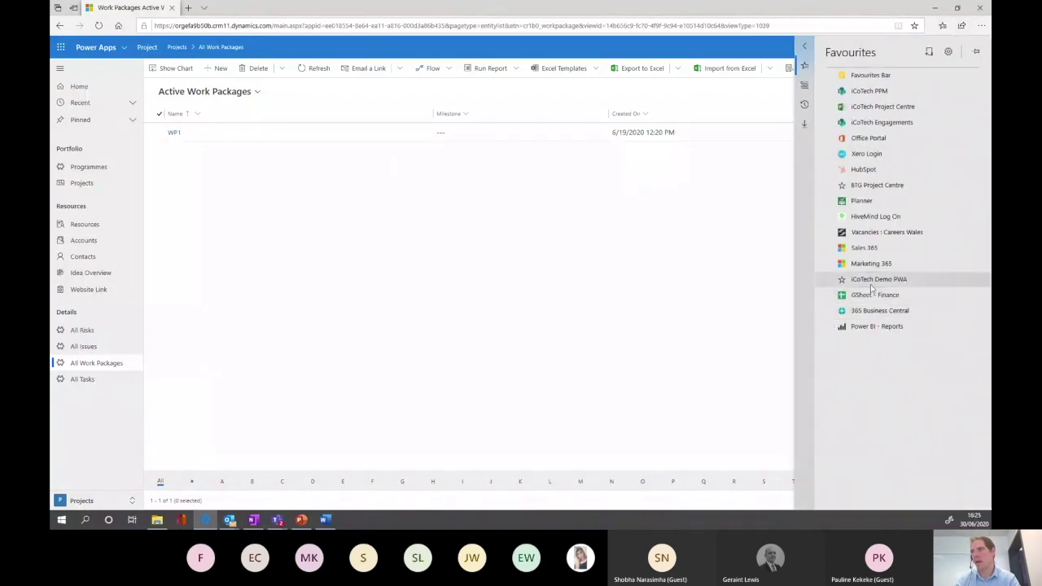
left_click(870, 285)
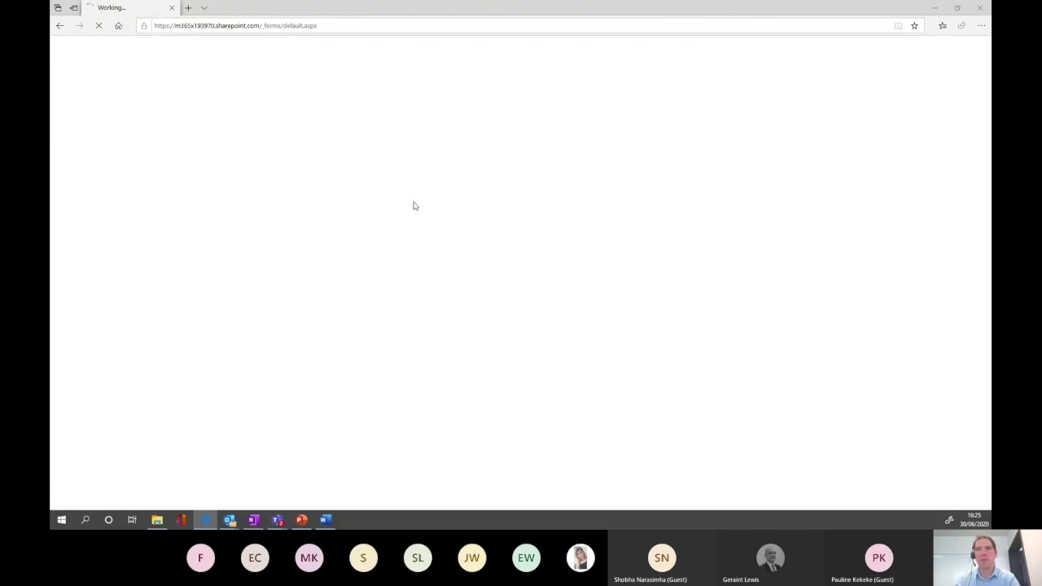
Switch to Power BI and open the Project for the Web report from the iCoTech Reporting workspace in full screen.
left_click(943, 25)
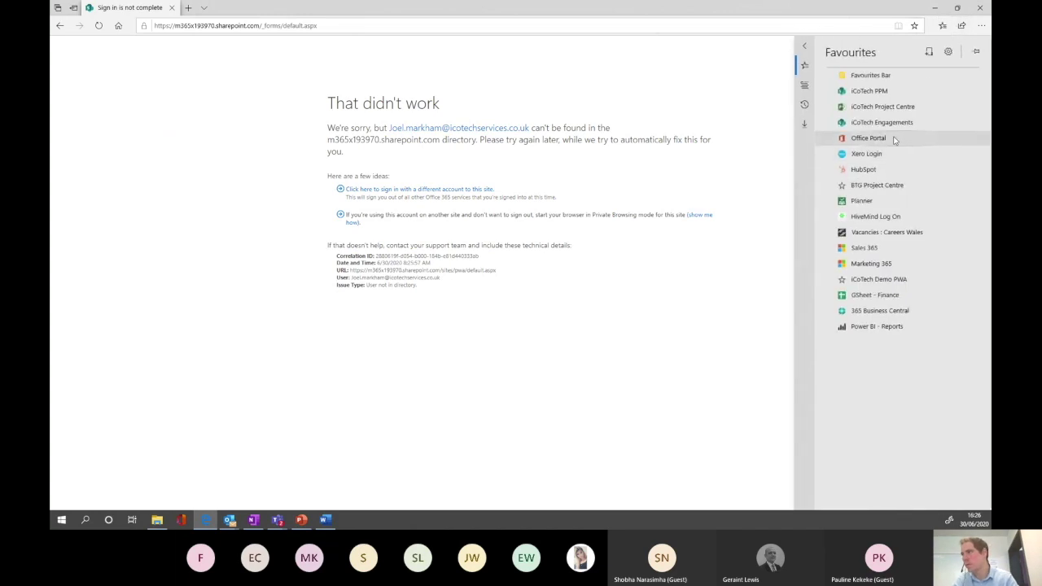
left_click(871, 327)
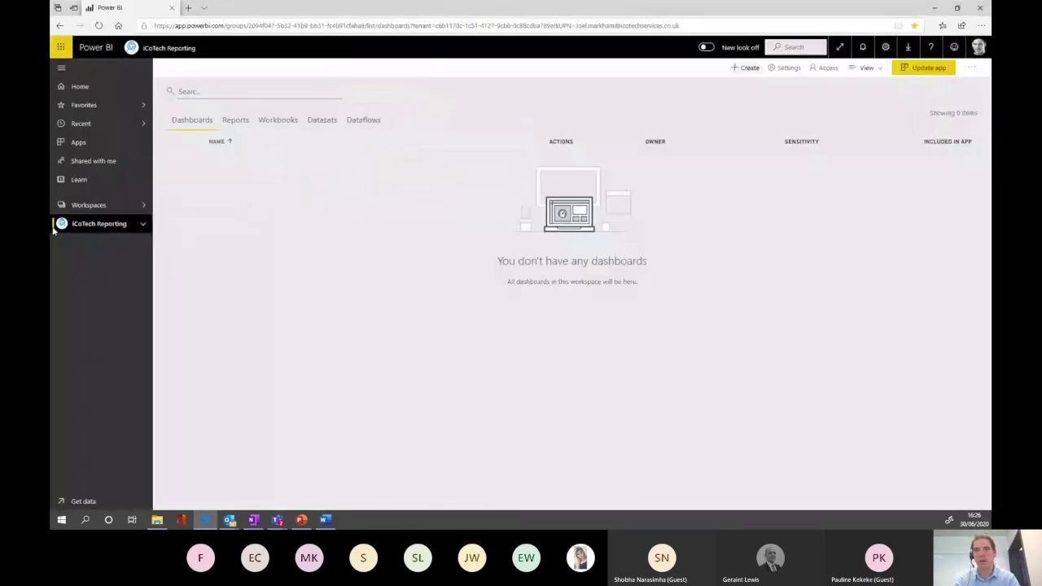
left_click(141, 224)
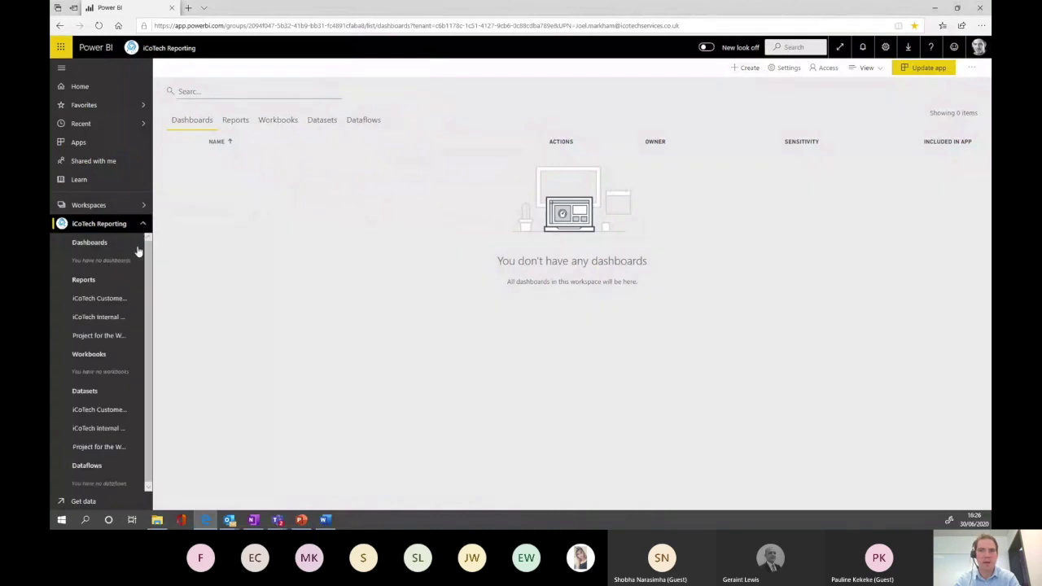
left_click(113, 337)
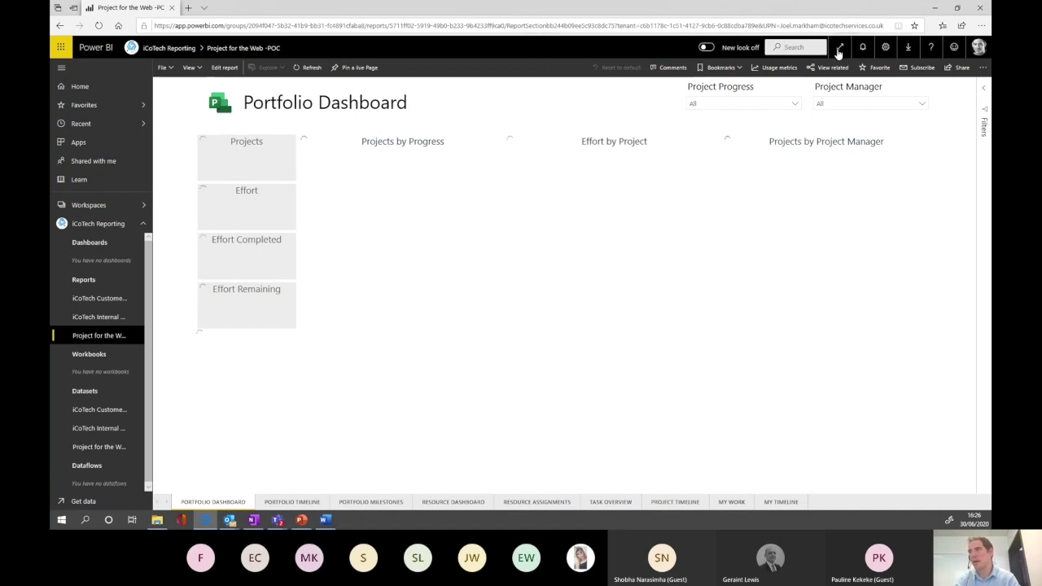
left_click(839, 47)
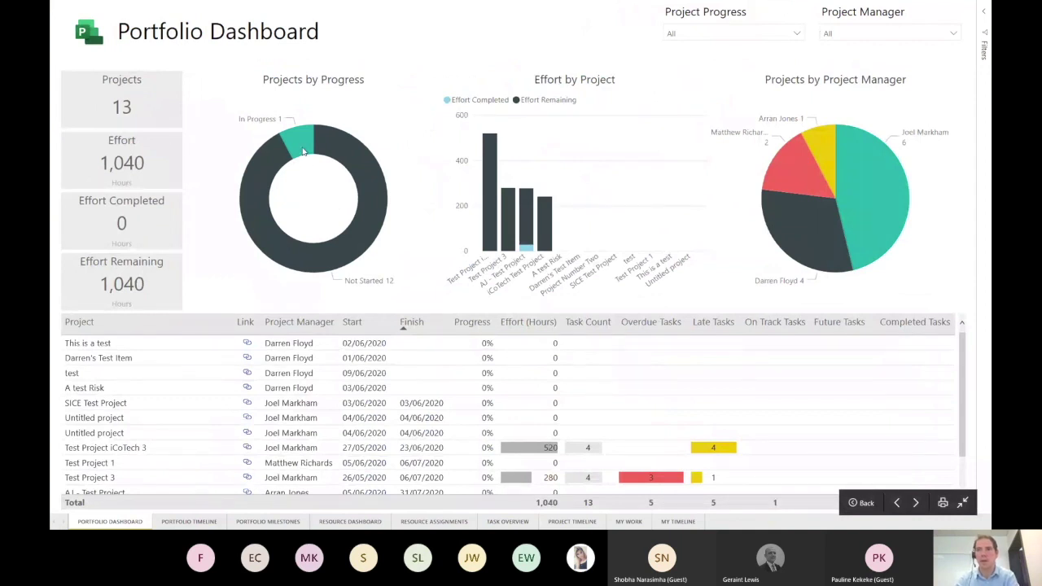
Examine the Portfolio Dashboard's project table, filter it by three project managers in turn using the pie chart, and clear the filter.
scroll(391, 382, "down", 2)
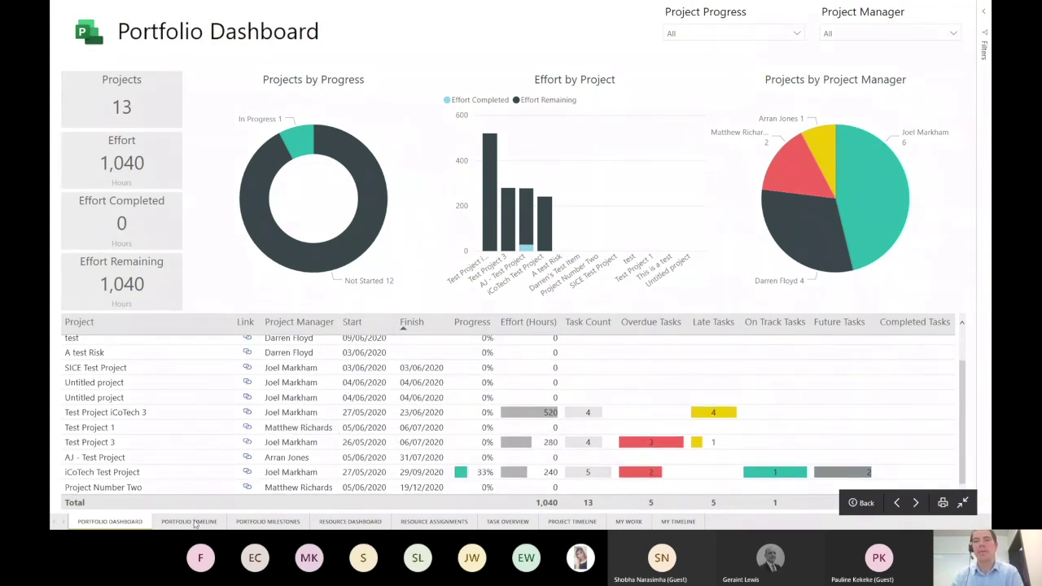
left_click(803, 174)
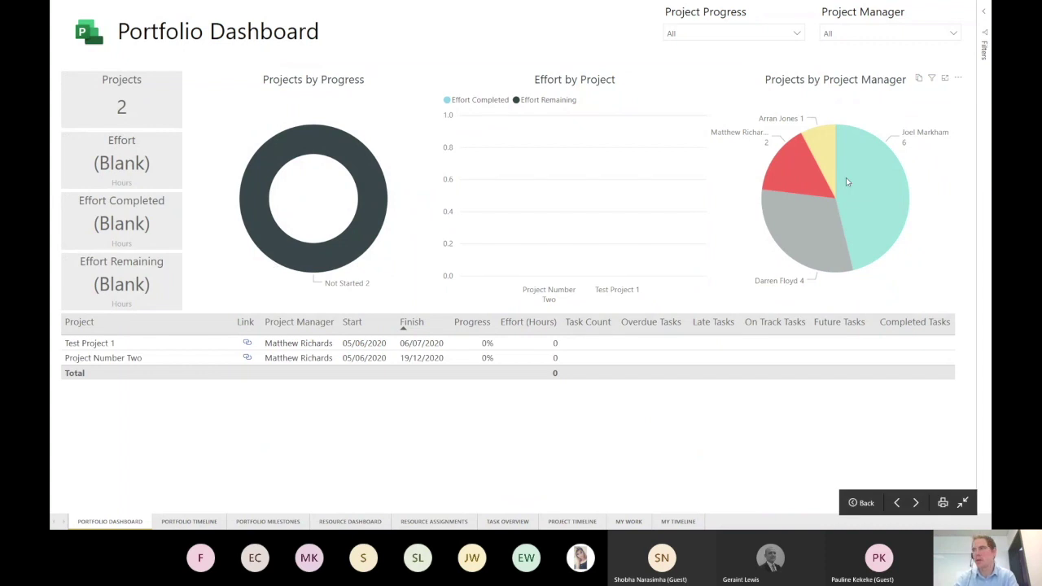
left_click(869, 180)
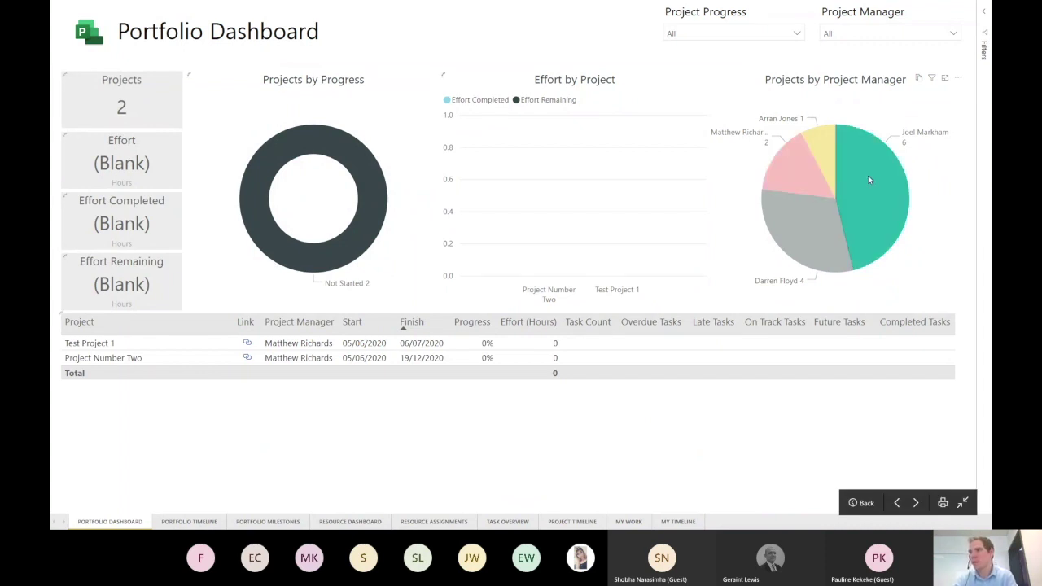
left_click(802, 236)
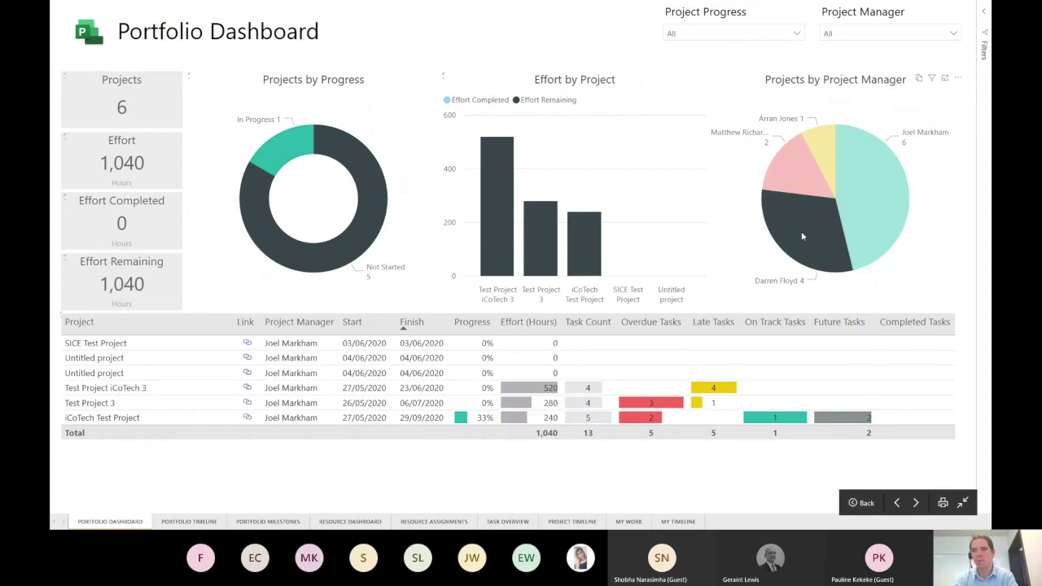
left_click(314, 203)
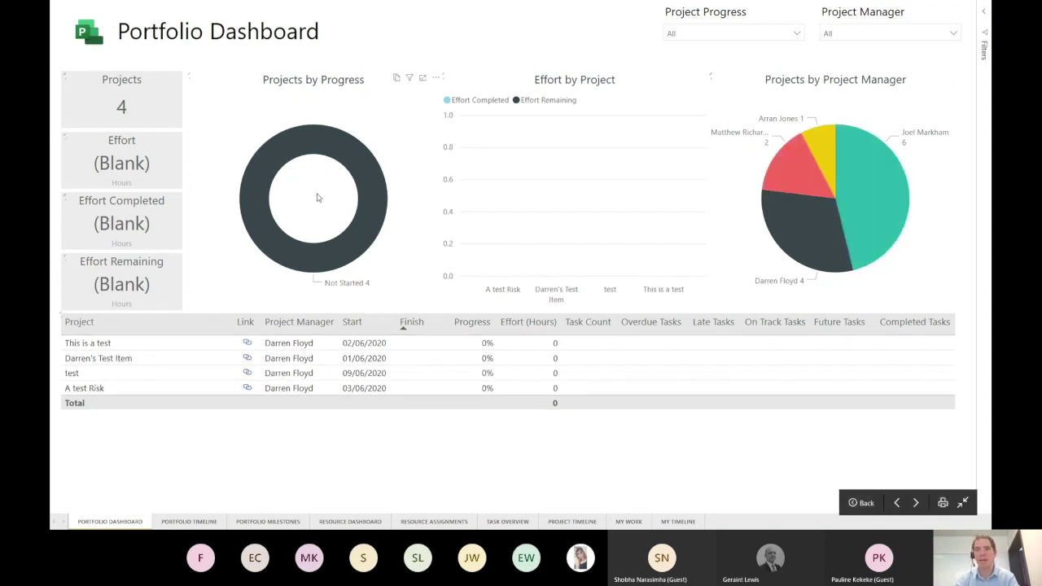
Open the report's Portfolio Timeline page.
left_click(189, 522)
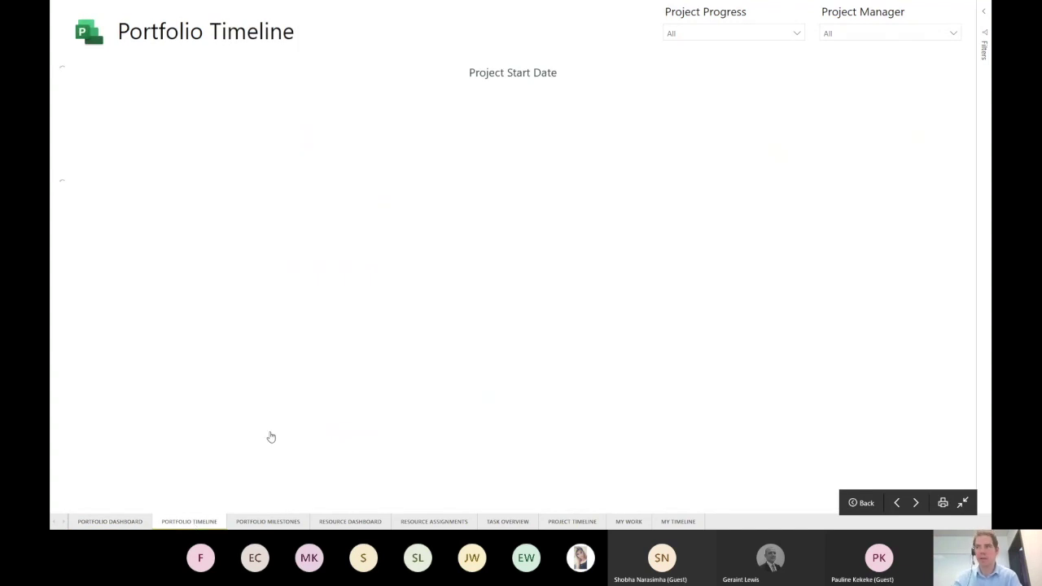